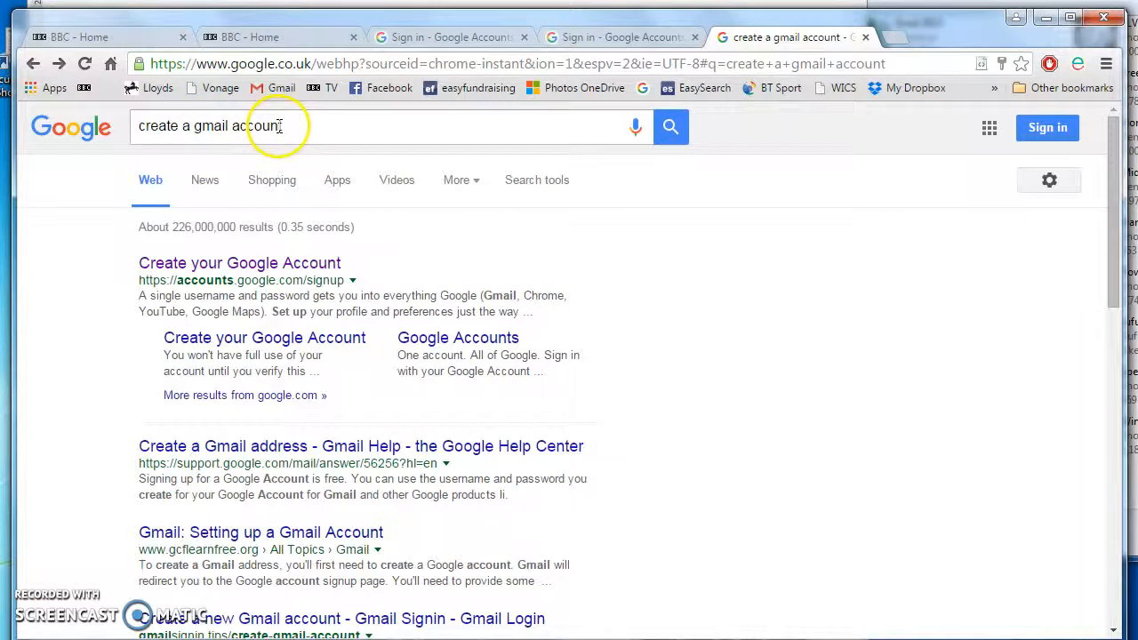
- Fill in the Create your Google Account form with name, username, password, birthday and captcha
left_click(225, 266)
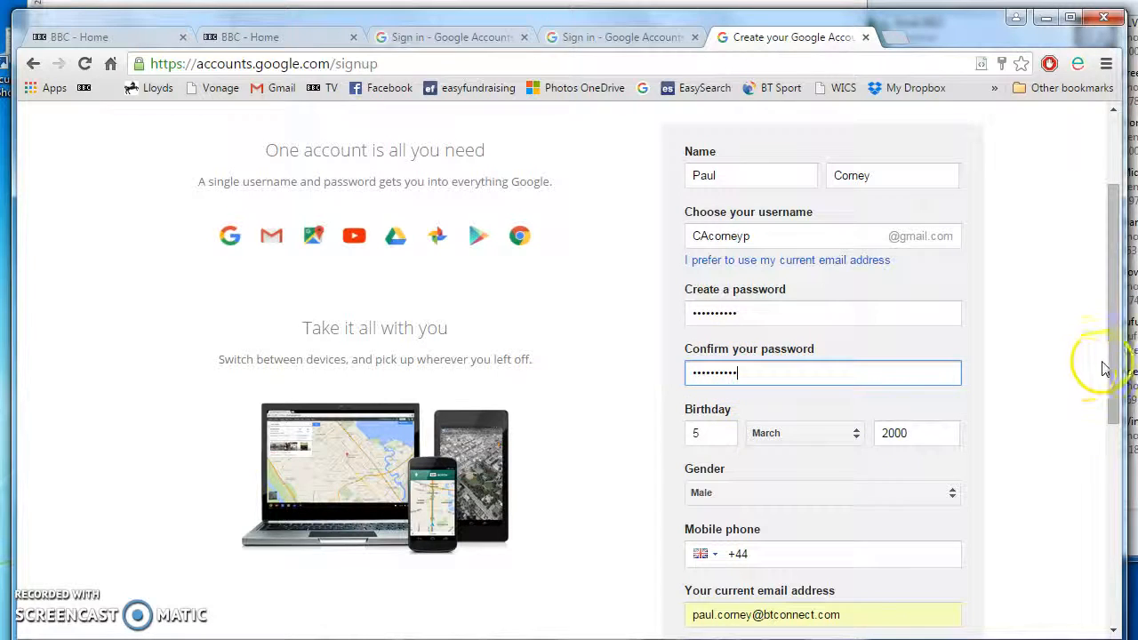
left_click_drag(1111, 359, 1117, 459)
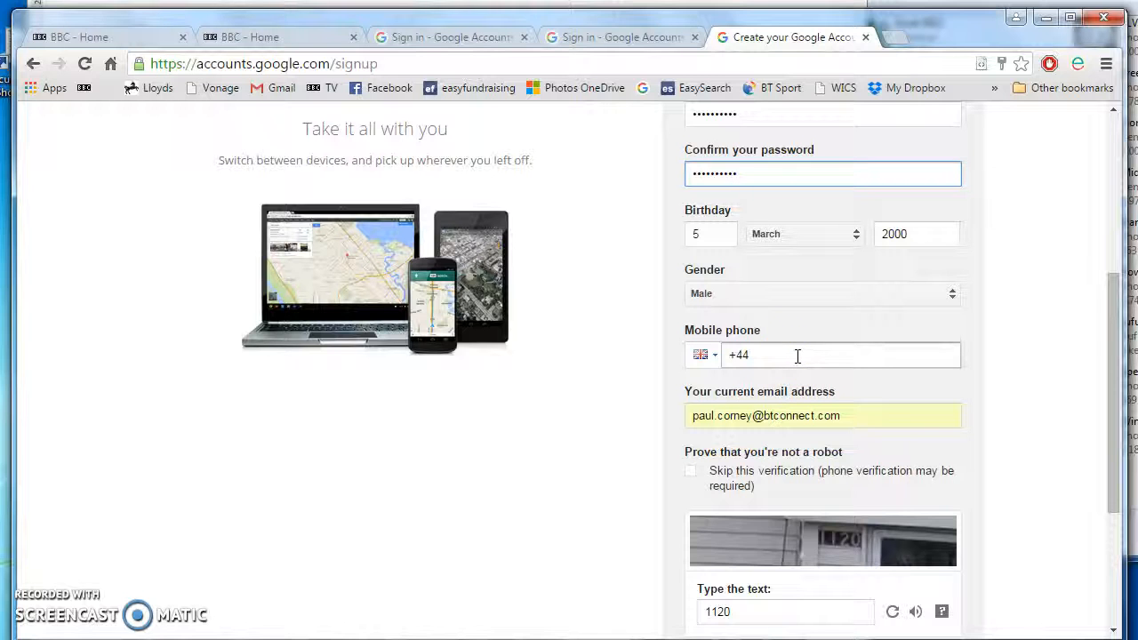
left_click_drag(1116, 363, 1117, 435)
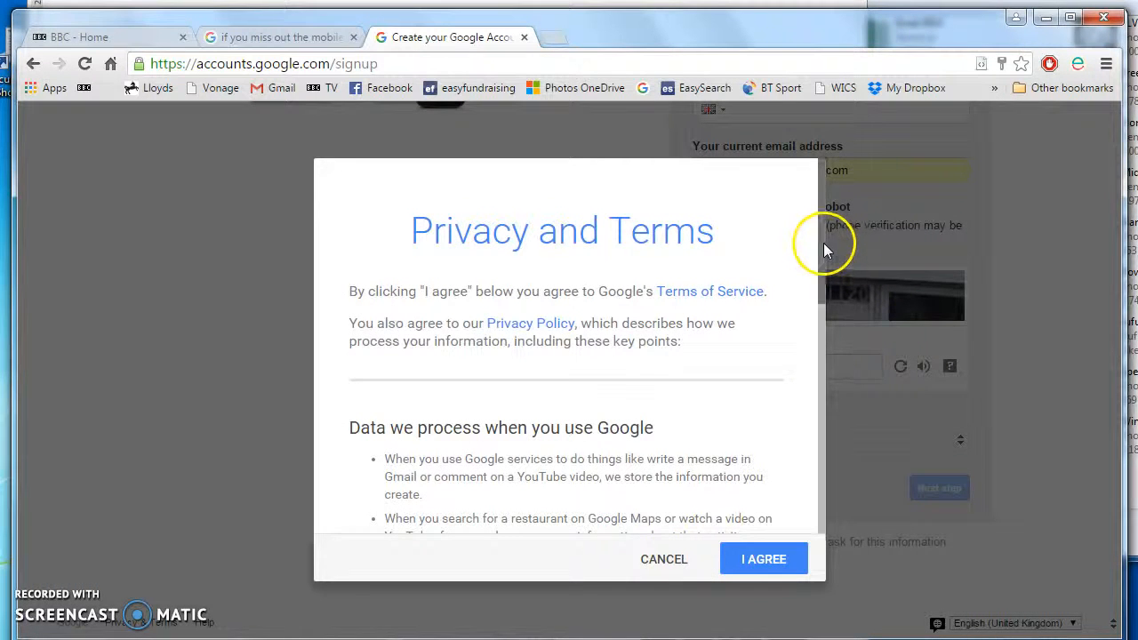
left_click_drag(825, 249, 815, 508)
- Accept the Privacy and Terms, continue past the welcome page, and open Gmail from the apps grid
left_click(769, 563)
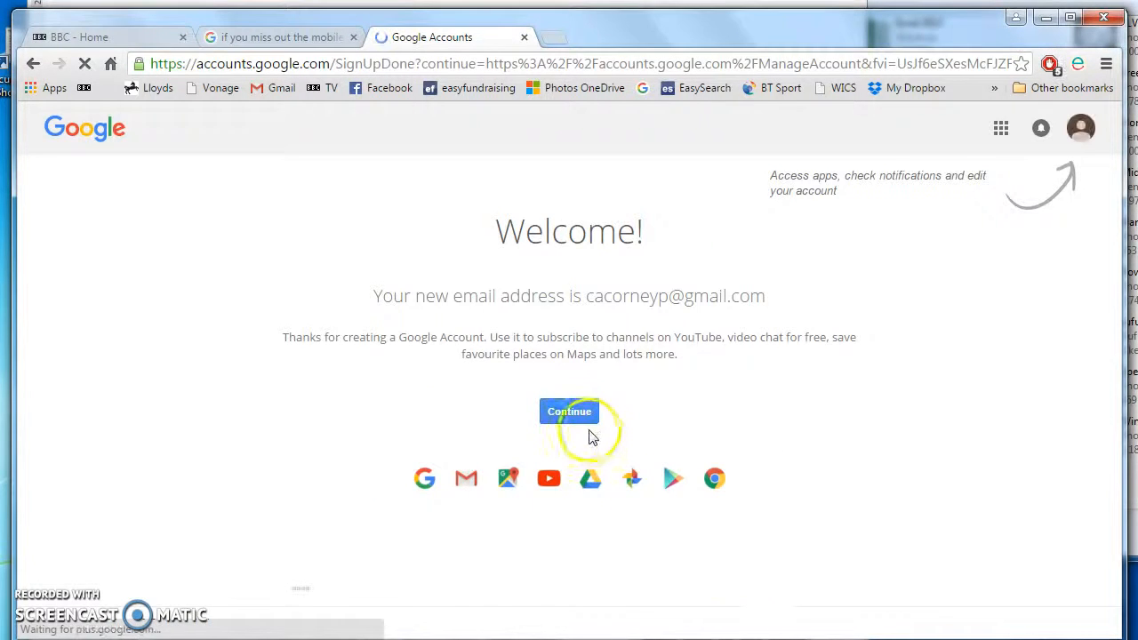
left_click(576, 413)
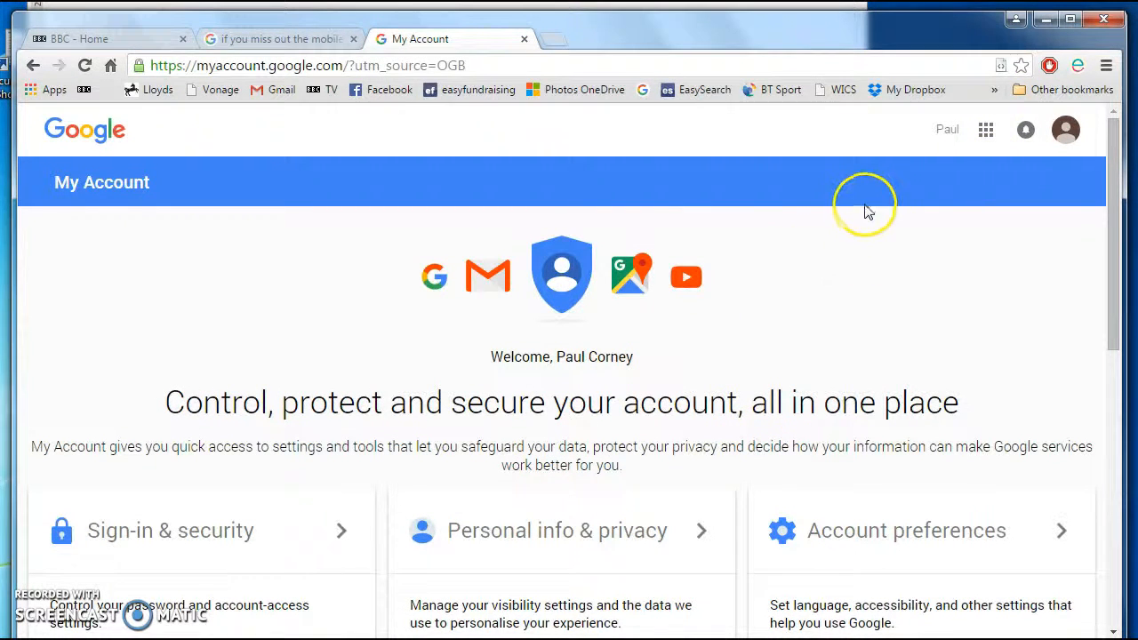
left_click(986, 132)
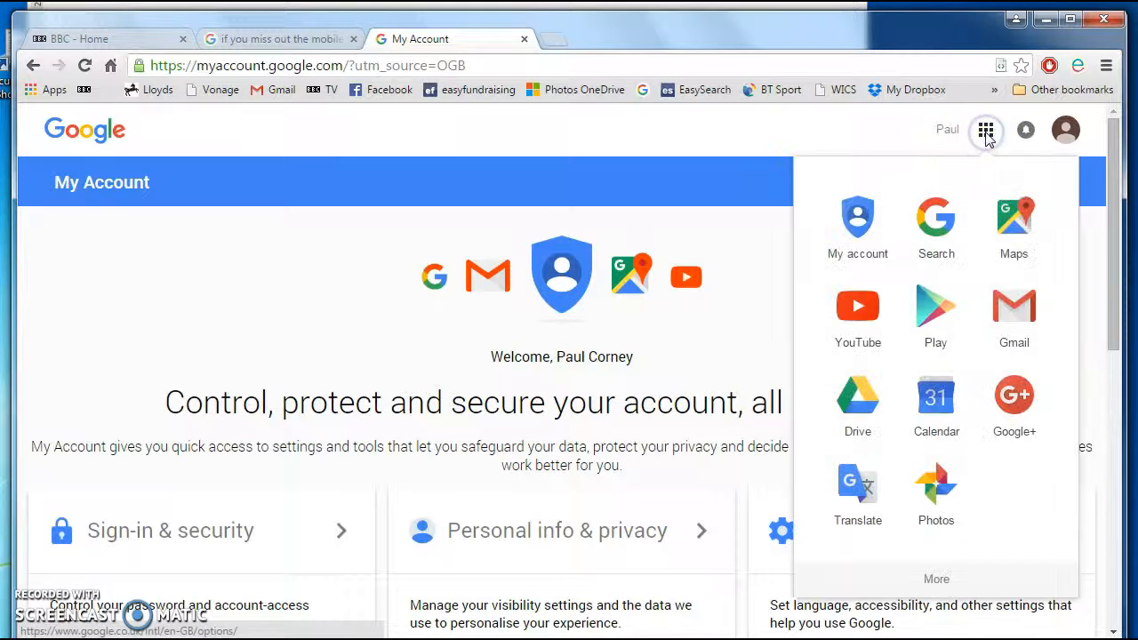
left_click(1027, 315)
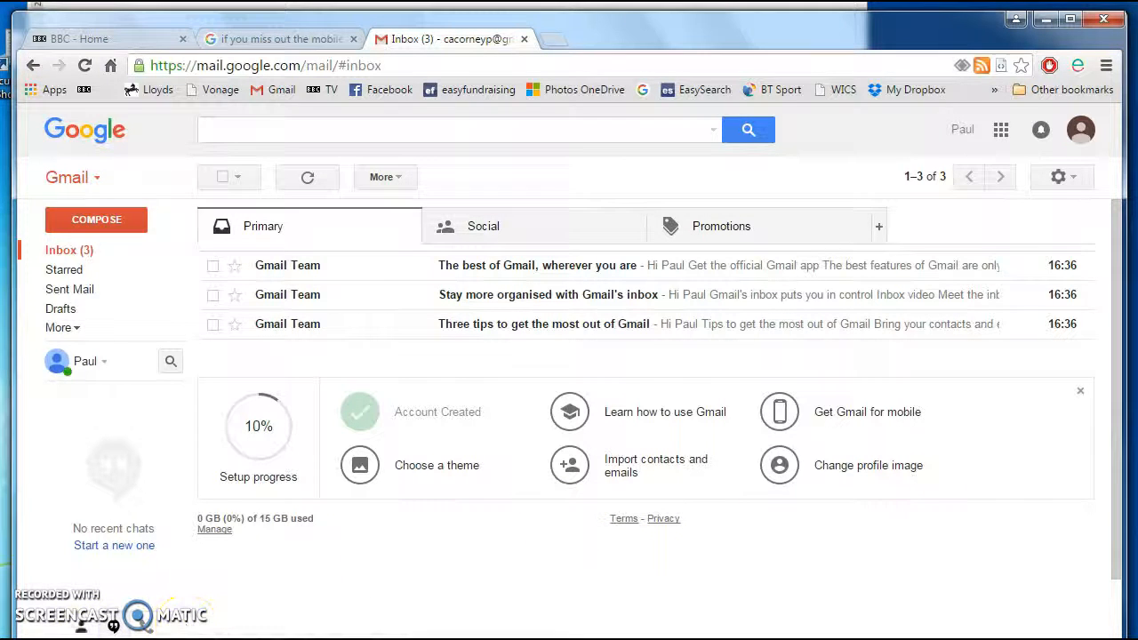
- Open the Gmail Team email 'The best of Gmail, wherever you are' and scroll through it
left_click(292, 265)
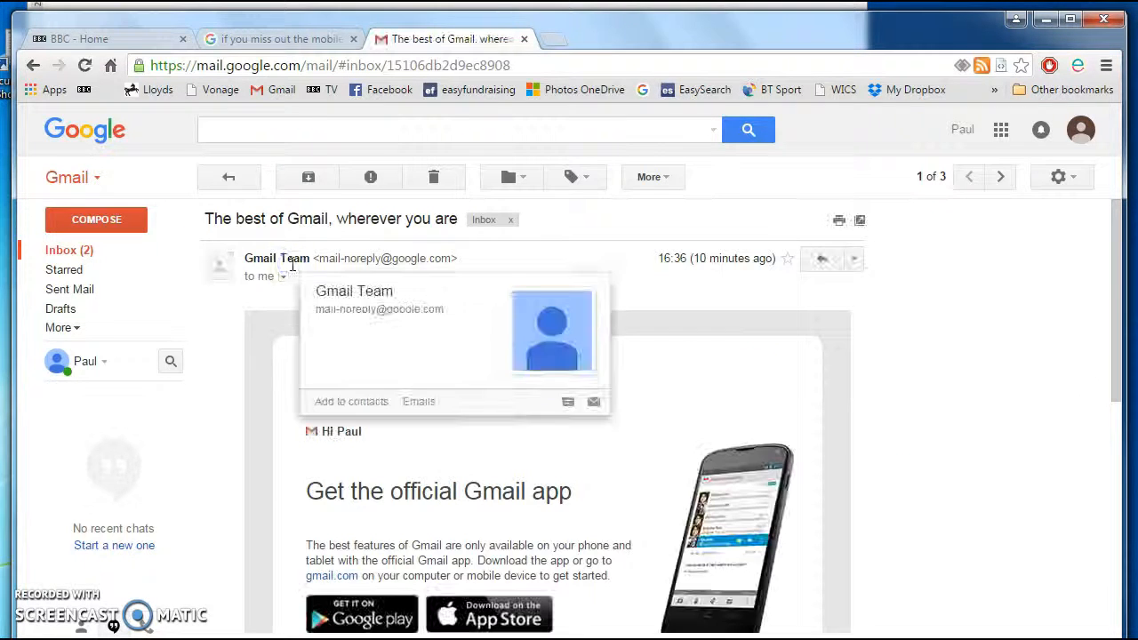
scroll(965, 329, "down", 3)
scroll(964, 331, "up", 3)
scroll(964, 330, "down", 1)
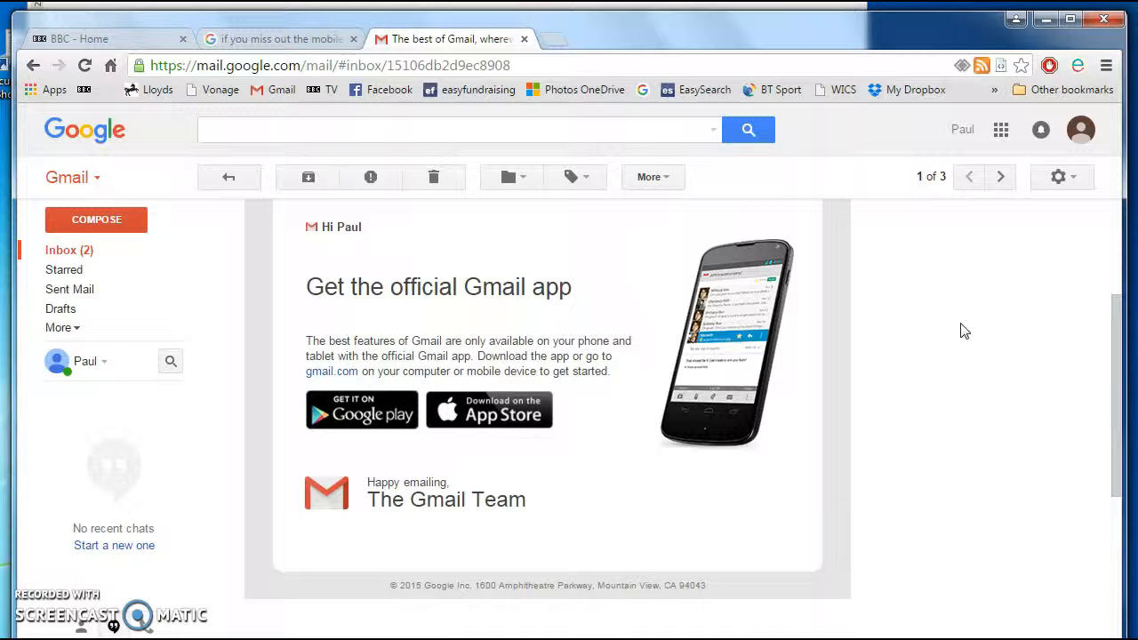
- Take a screenshot of the email and bring the blank Word page forward
left_click(912, 365)
left_click(746, 387)
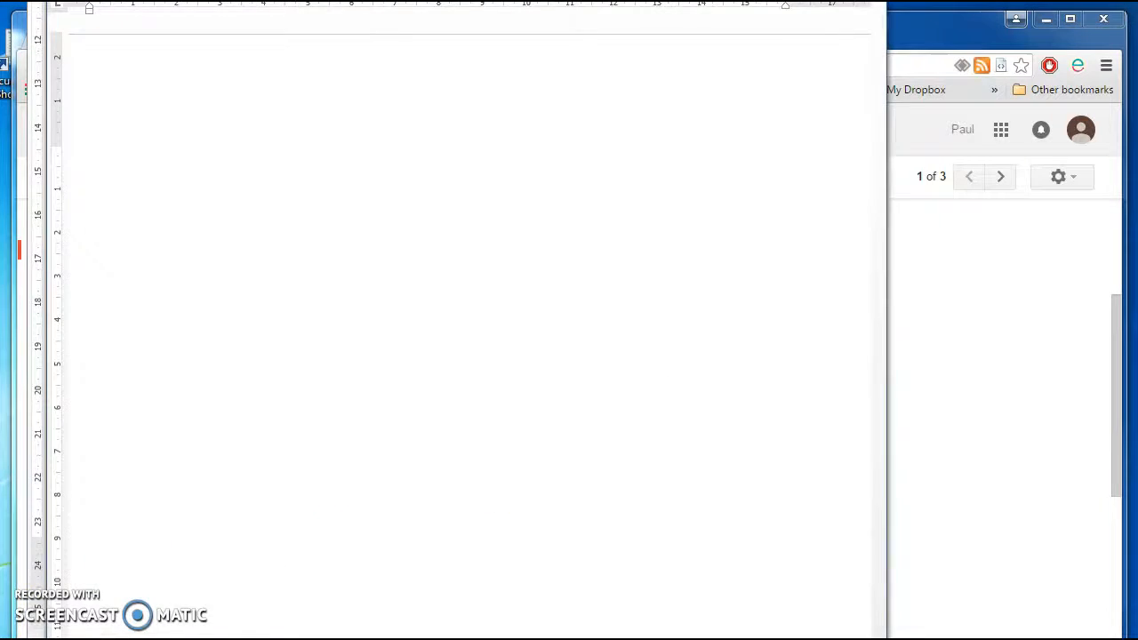
left_click(356, 295)
- Paste the screenshot and crop off the taskbar and desktop, leaving just the browser window
key("ctrl+v")
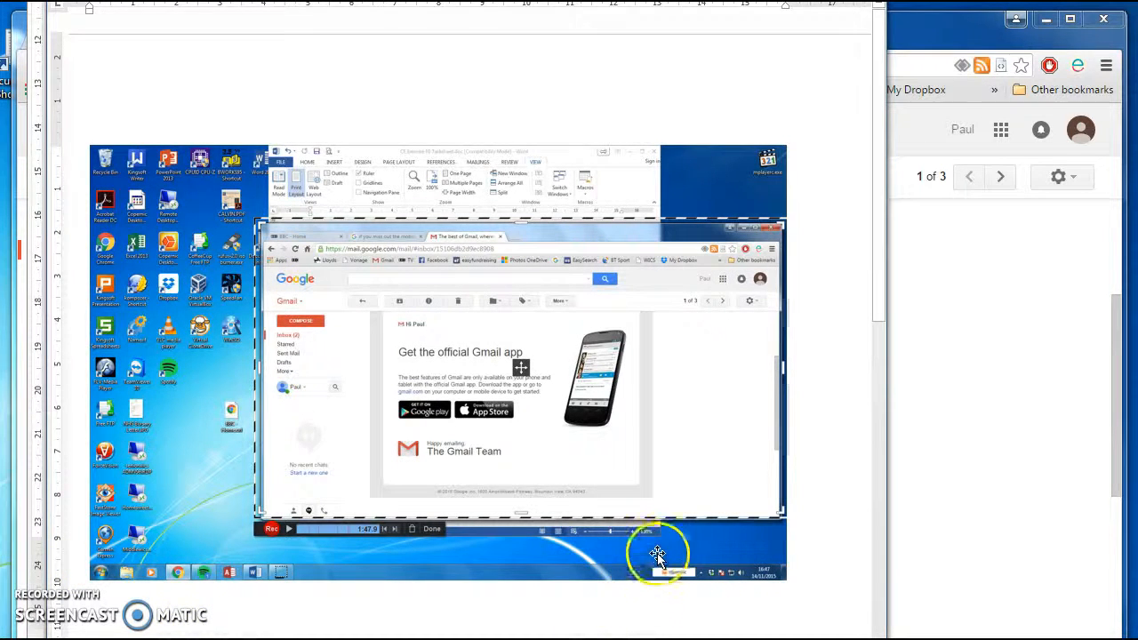
left_click(698, 552)
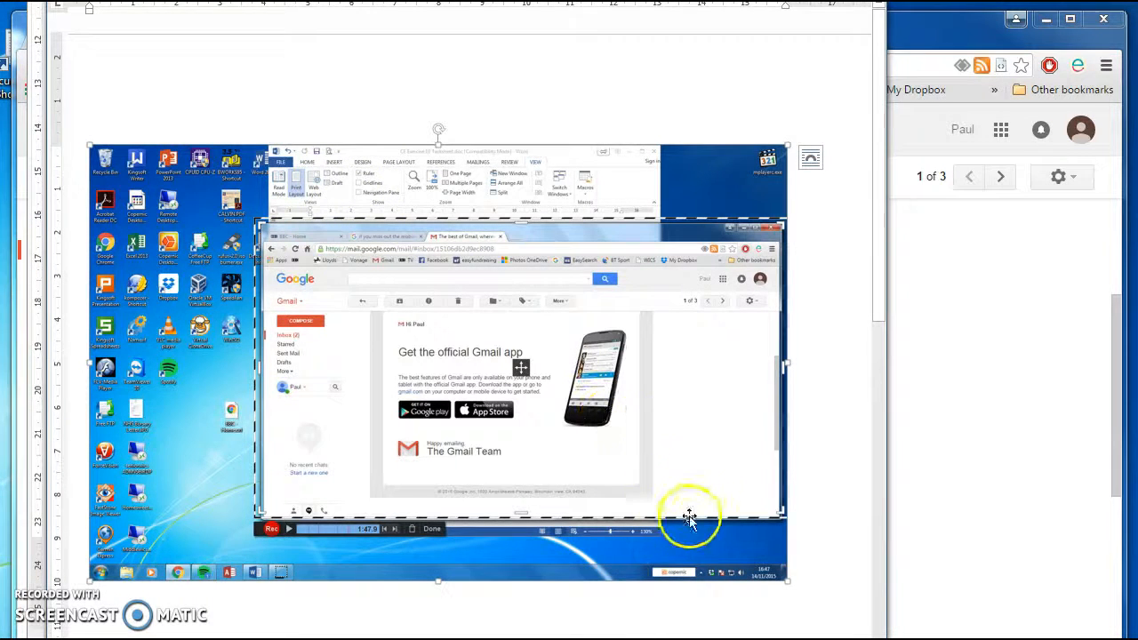
right_click(730, 542)
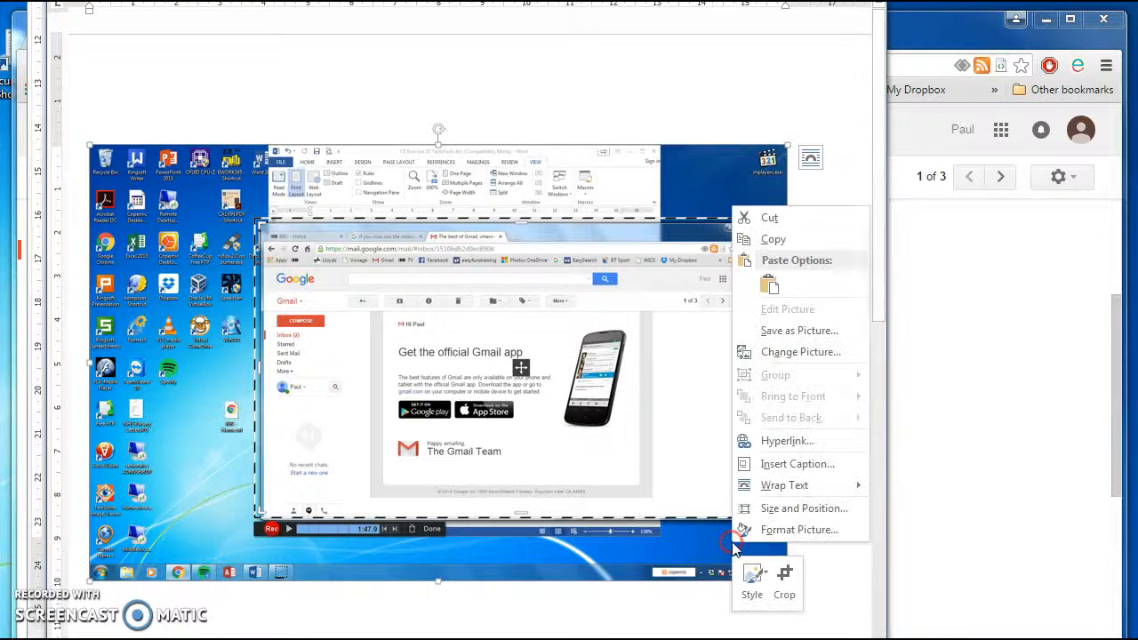
left_click(786, 580)
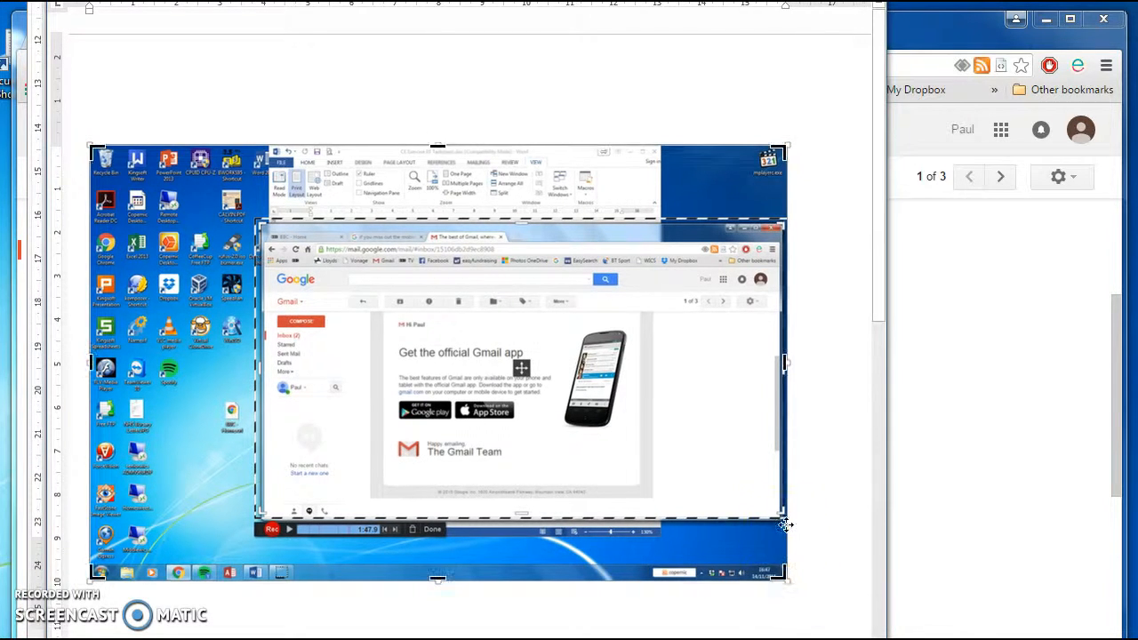
left_click_drag(781, 577, 783, 516)
left_click_drag(92, 146, 331, 217)
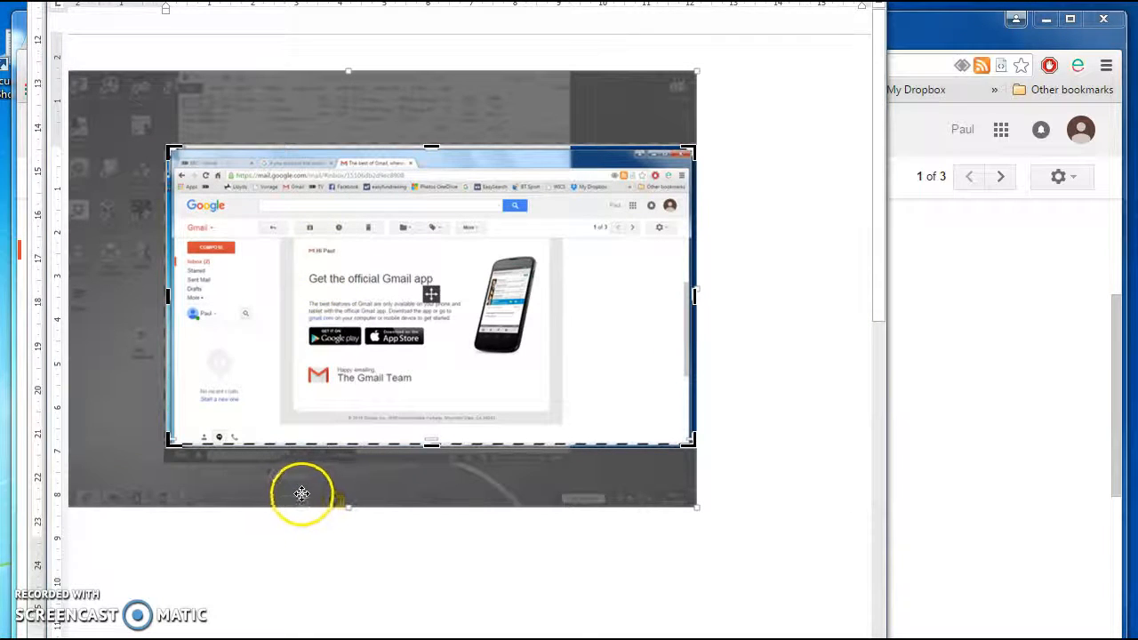
left_click(280, 520)
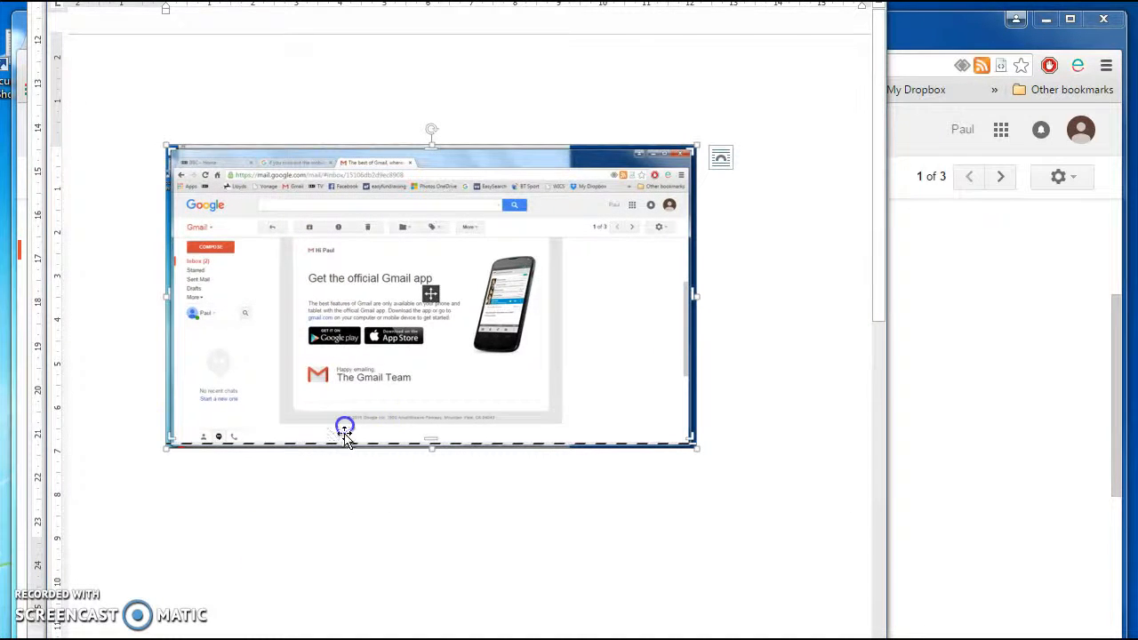
- Add blank lines above the picture to push it down the page
key("Return")
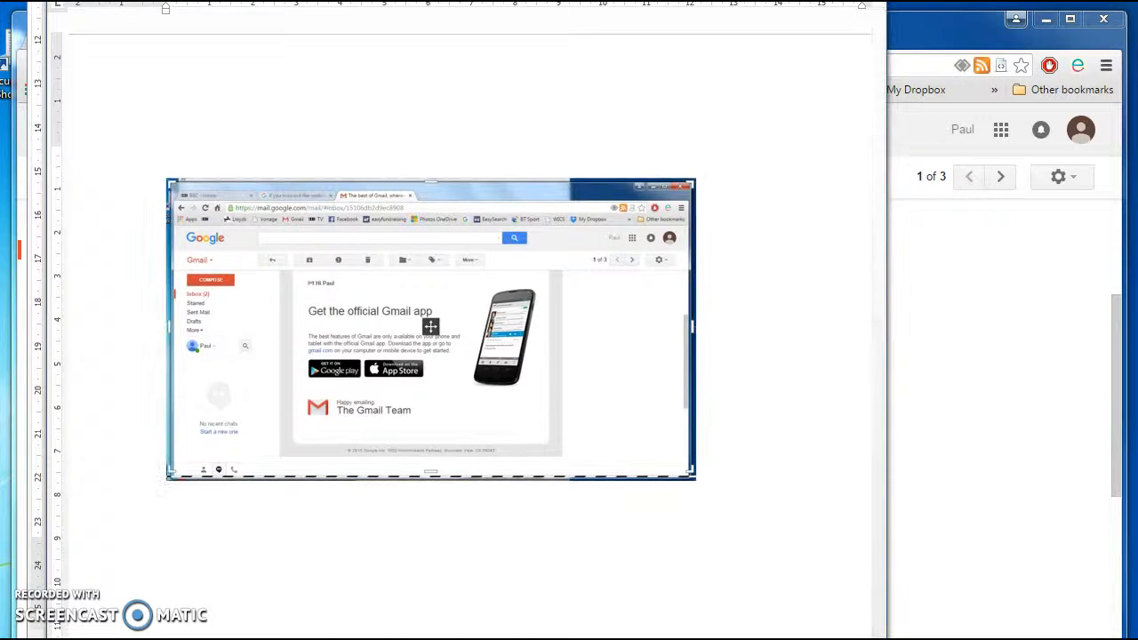
key("Return")
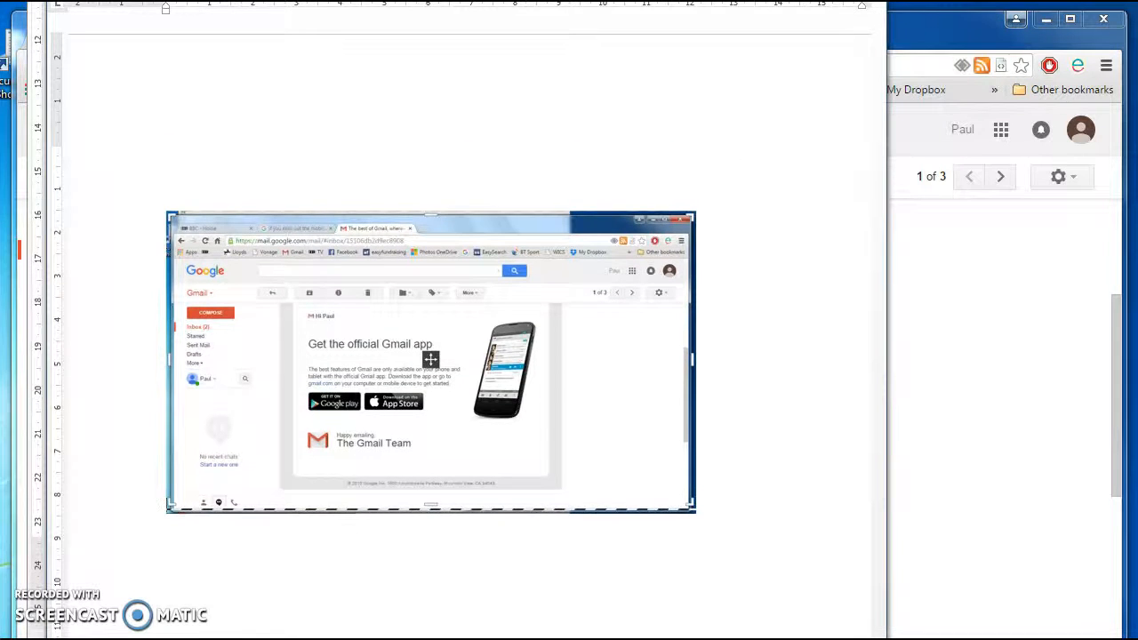
scroll(338, 551, "down", 5)
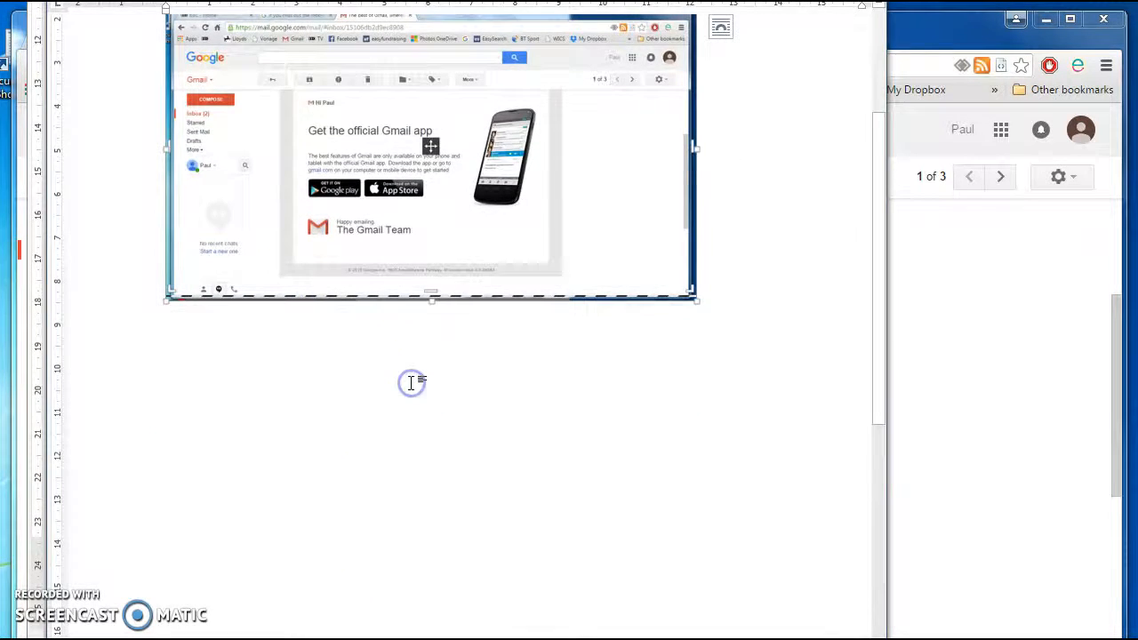
key("Return")
key("Up")
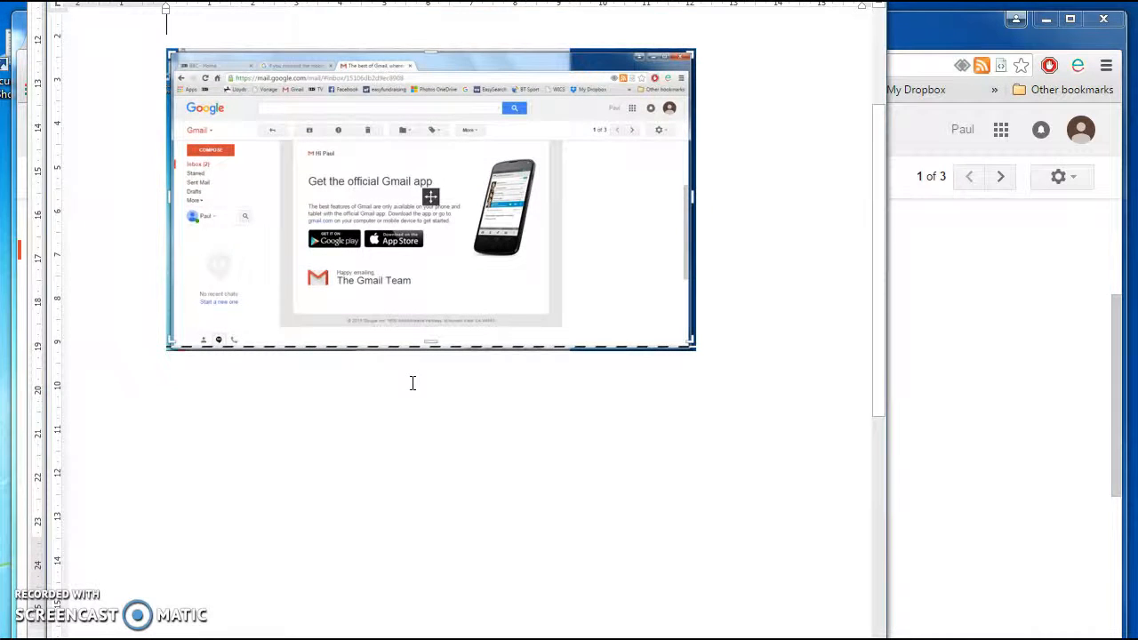
- Type the caption 'This is a screen dump of my first welcome email.' below the screenshot
left_click(749, 314)
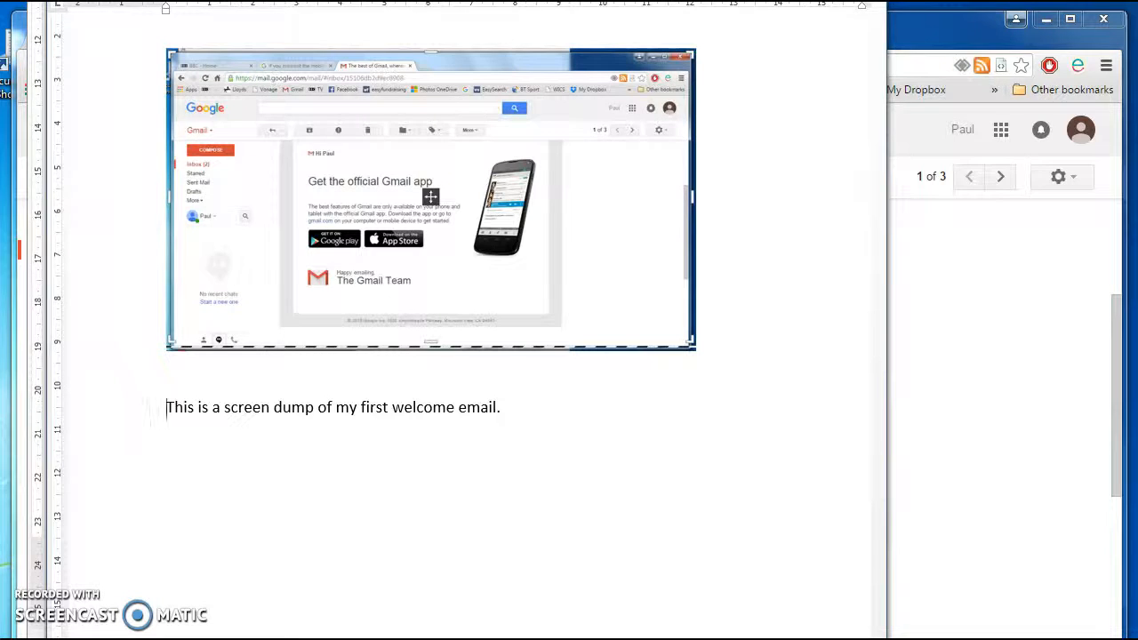
left_click(444, 552)
key("Up")
key("Up")
key("Up")
key("Up")
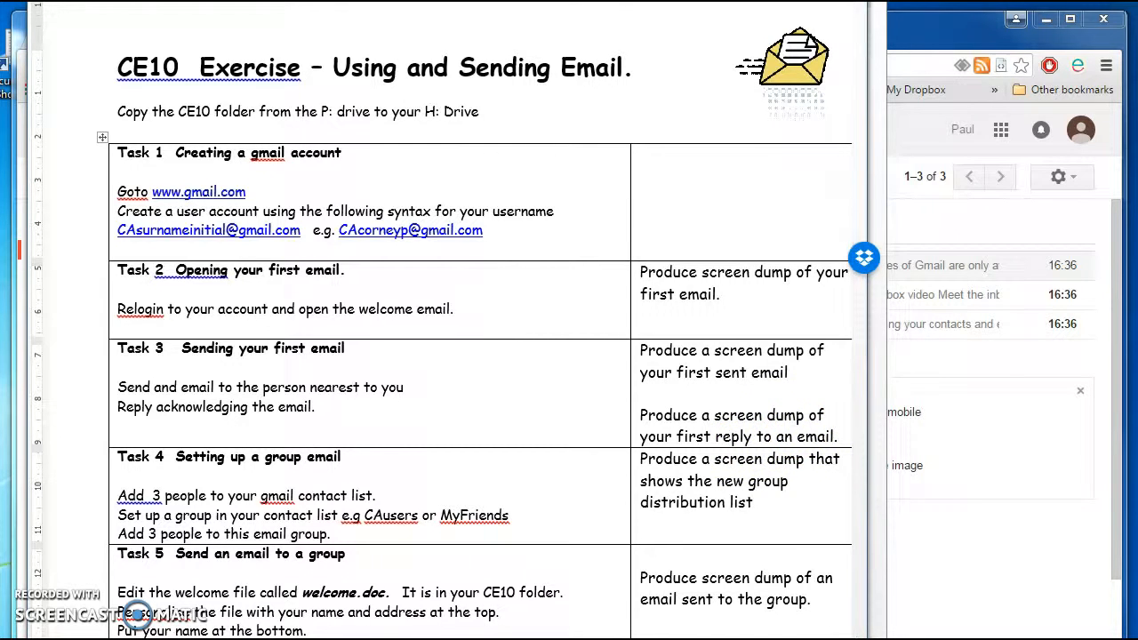
- Compose and send a new email with the subject 'This is my first email'
left_click(85, 639)
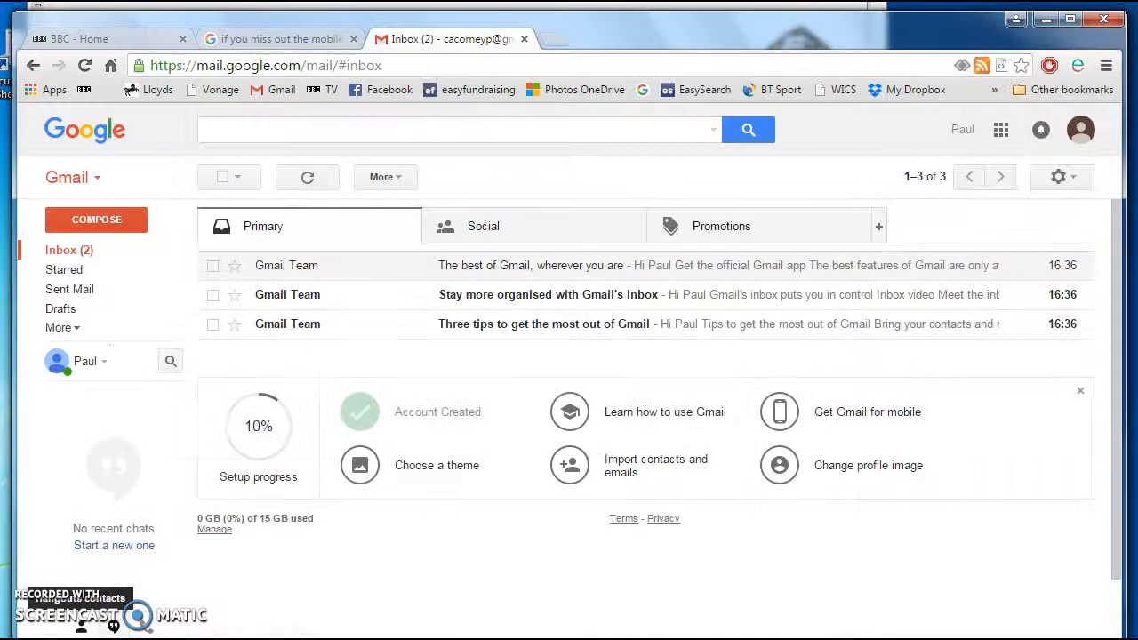
left_click(120, 229)
left_click(707, 273)
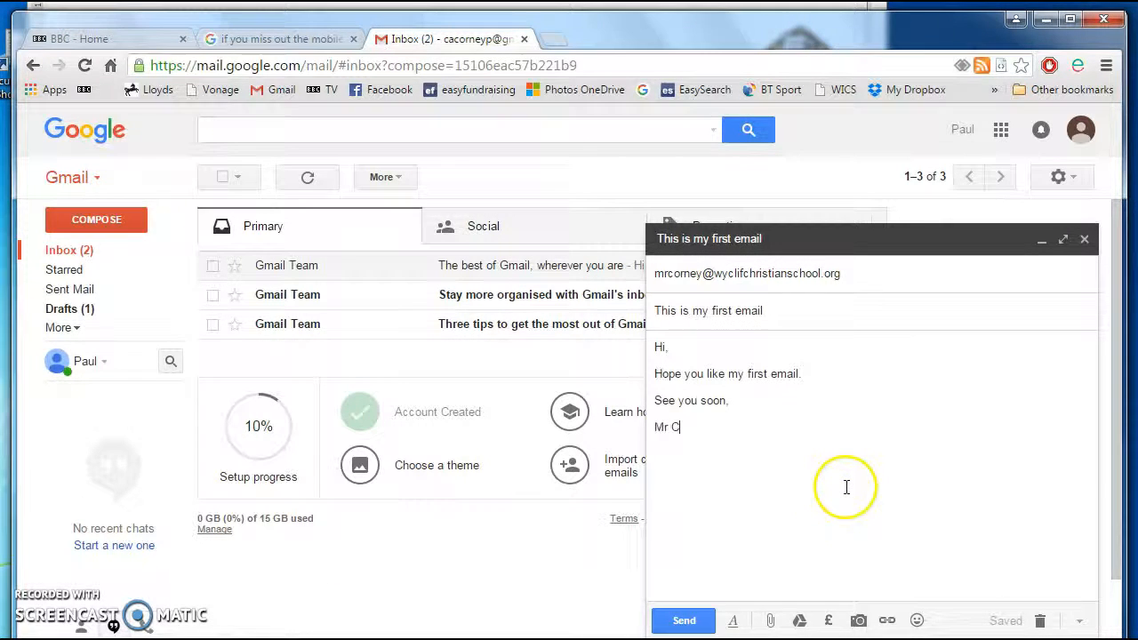
left_click(706, 318)
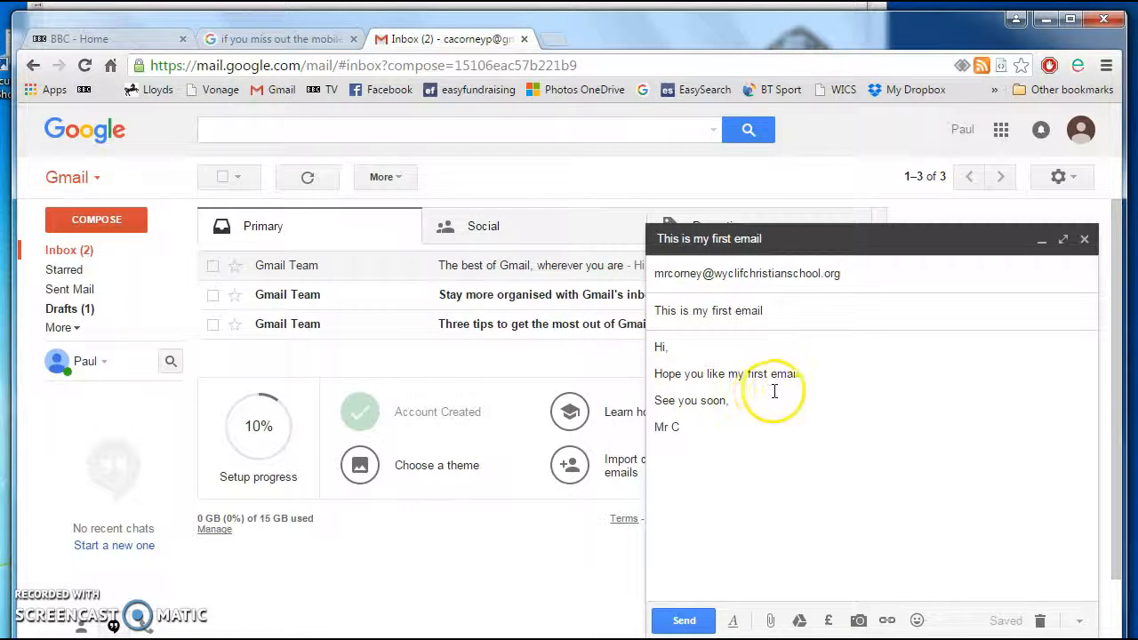
left_click(685, 621)
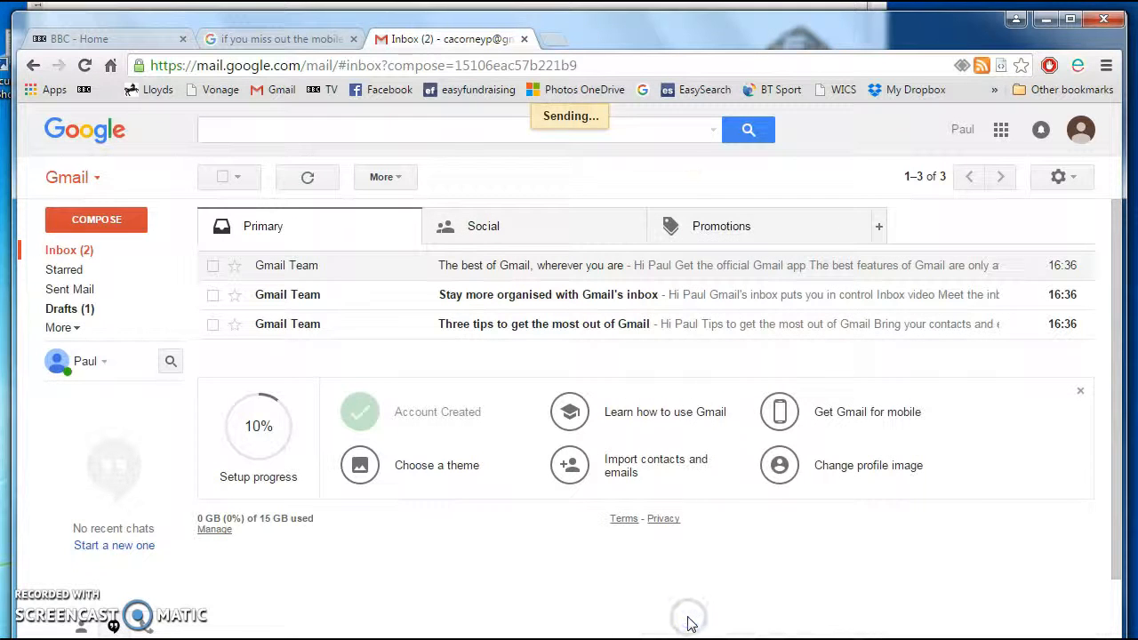
- Open Sent Mail and view the email just sent
left_click(154, 342)
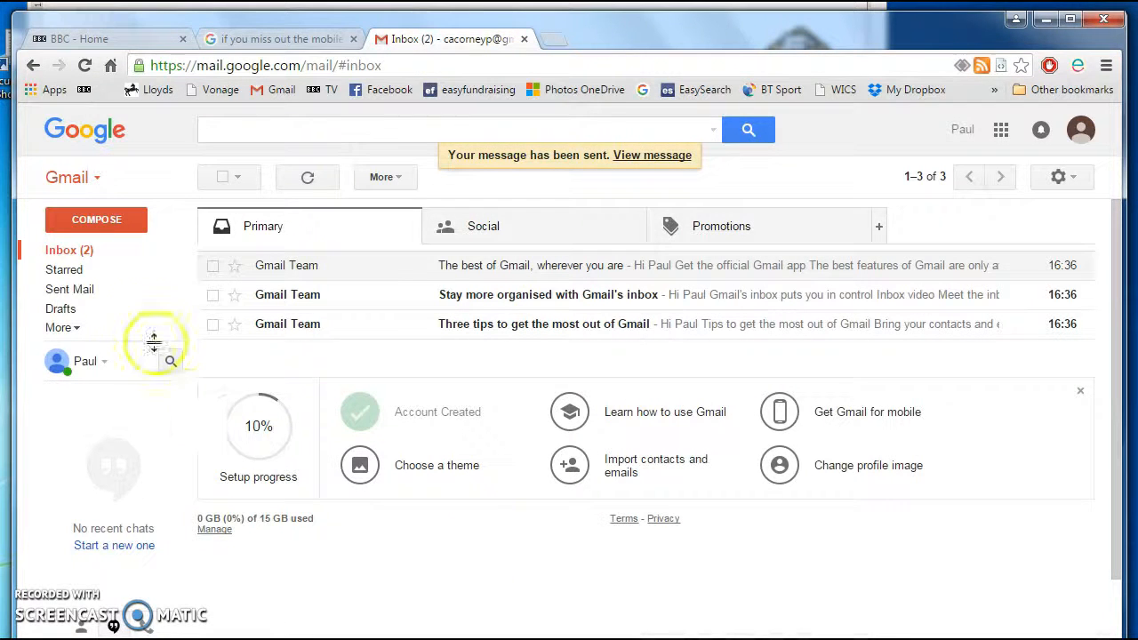
left_click(83, 293)
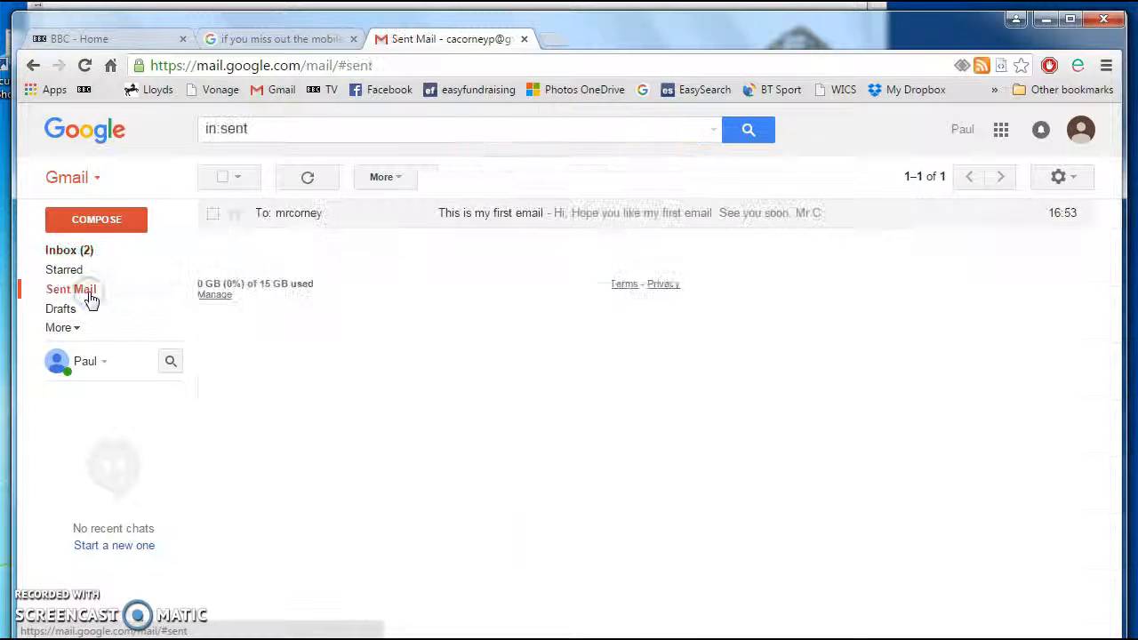
double_click(311, 221)
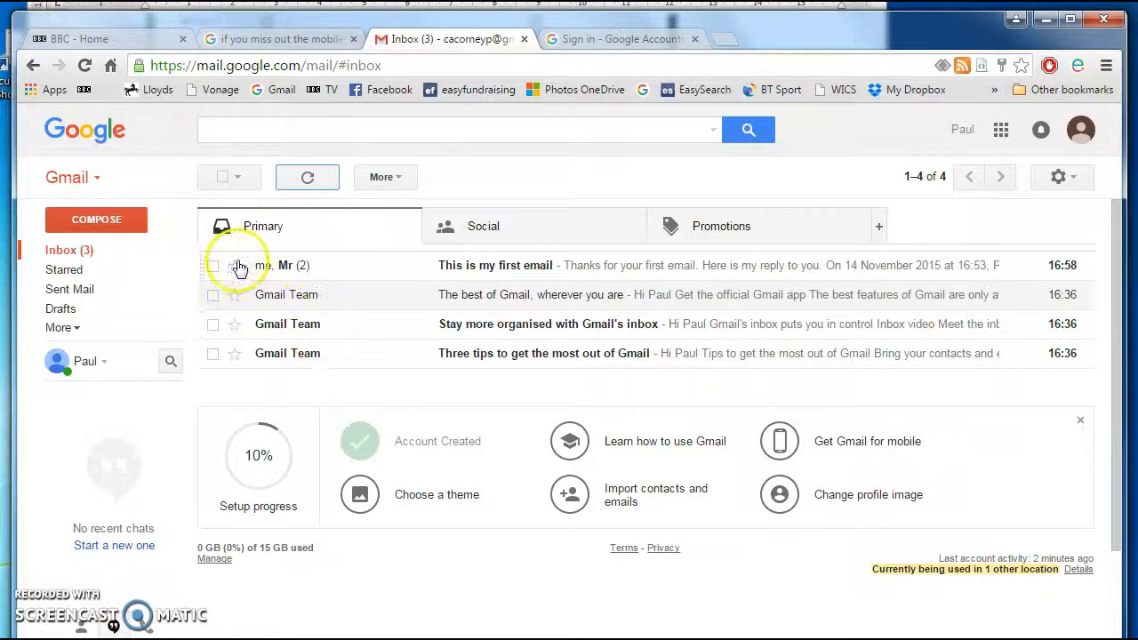
- Refresh the inbox, open the reply thread, and paste its screenshot under 'And My first reply received'
left_click(307, 178)
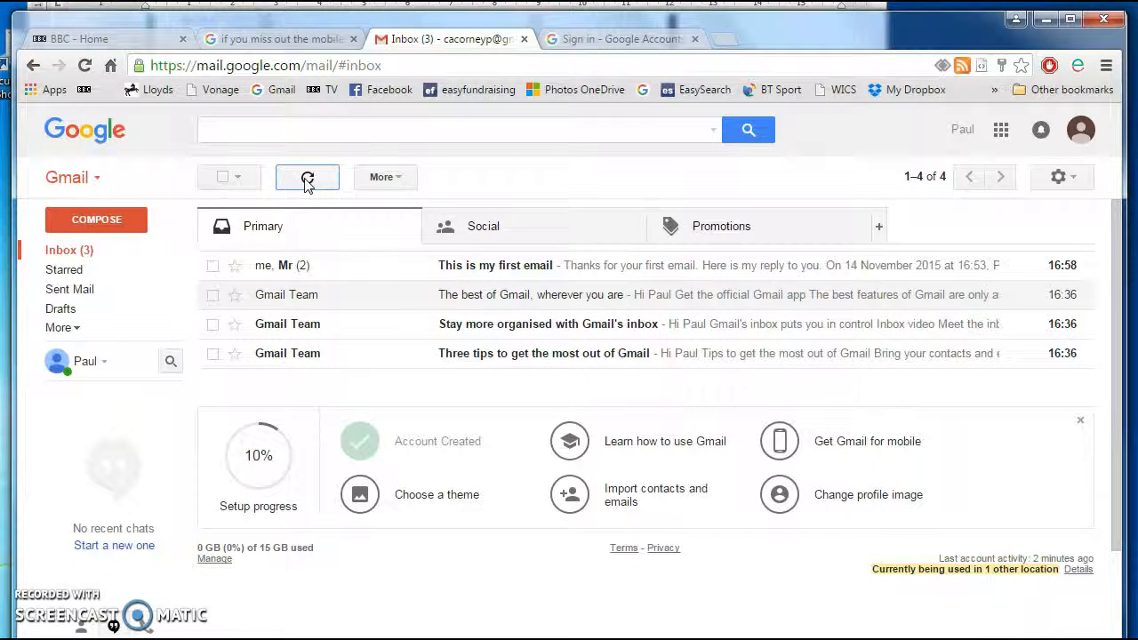
left_click(295, 267)
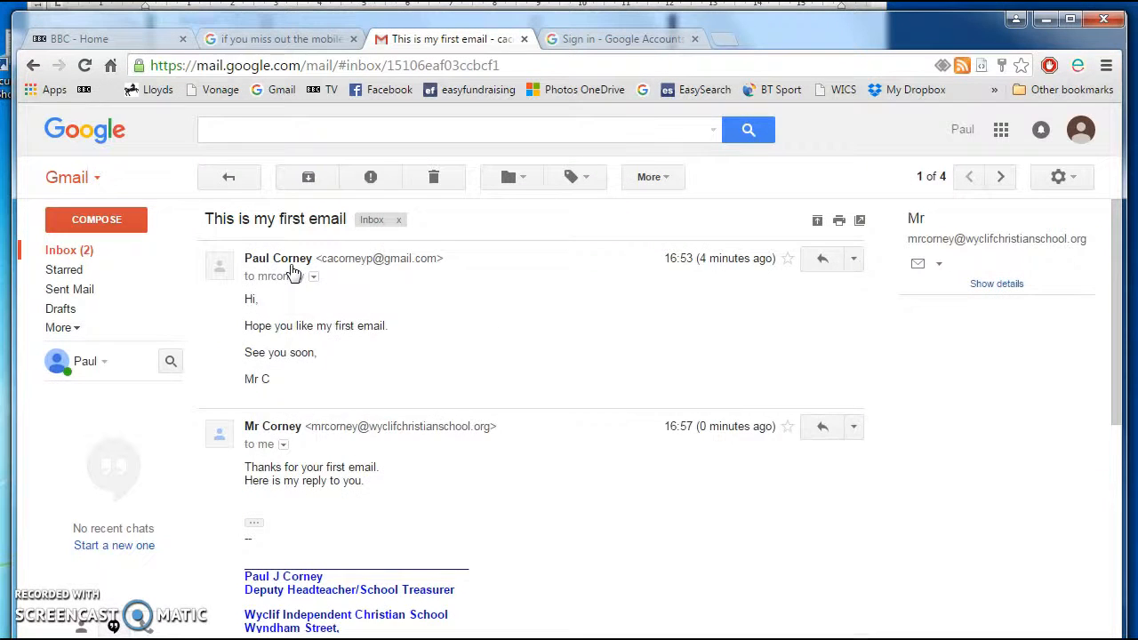
mouse_move(285, 289)
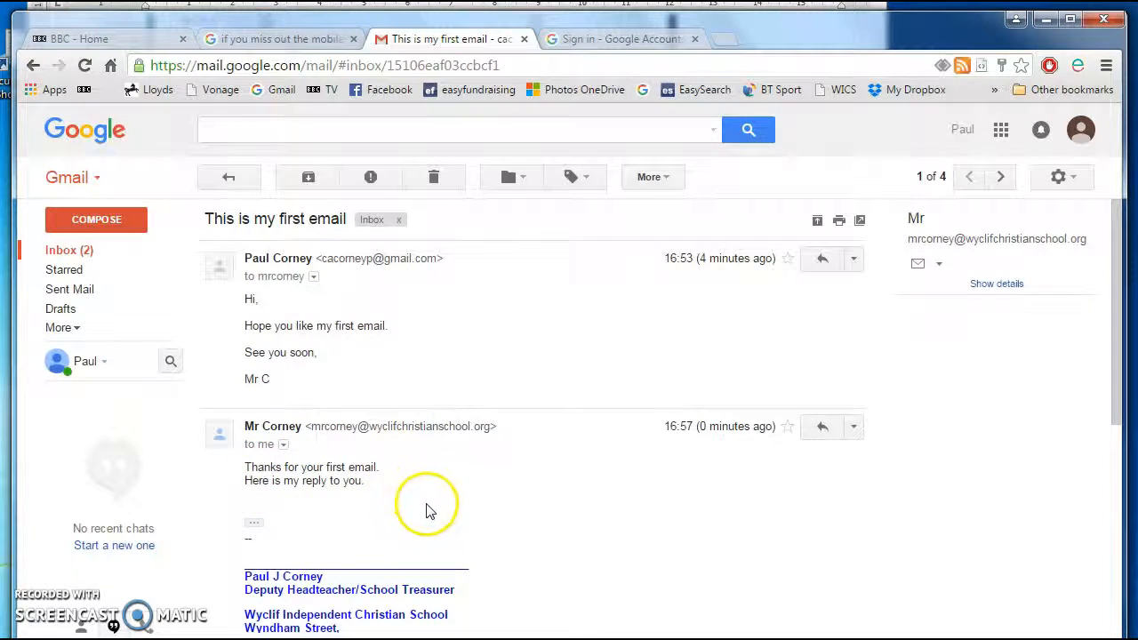
scroll(423, 505, "down", 3)
scroll(427, 509, "up", 3)
scroll(427, 511, "down", 1)
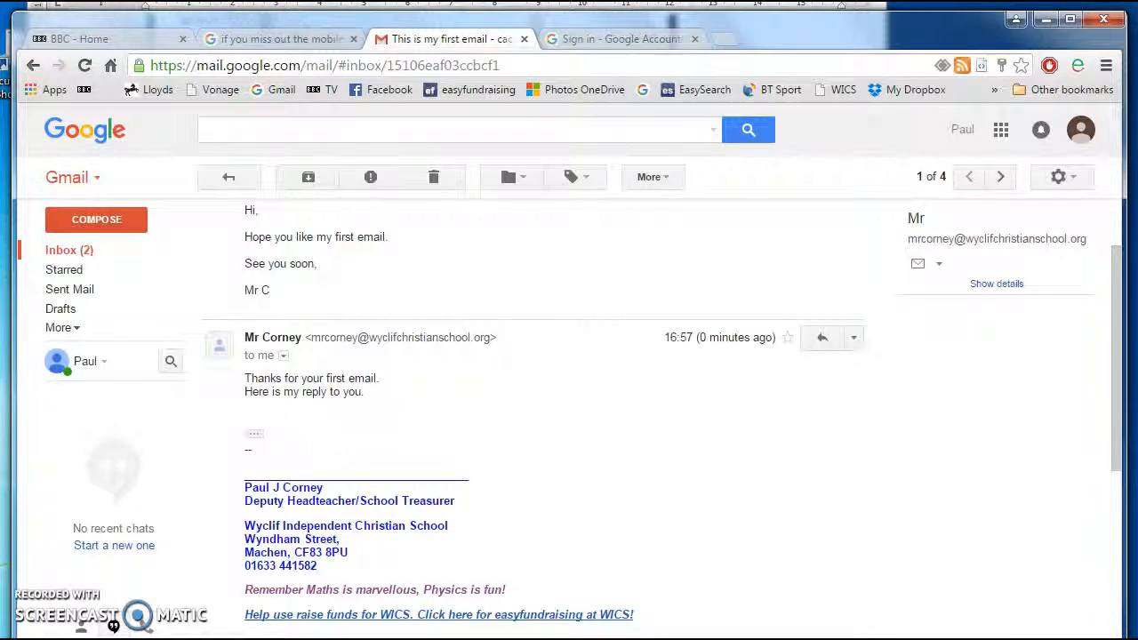
key("alt+Tab")
left_click(439, 552)
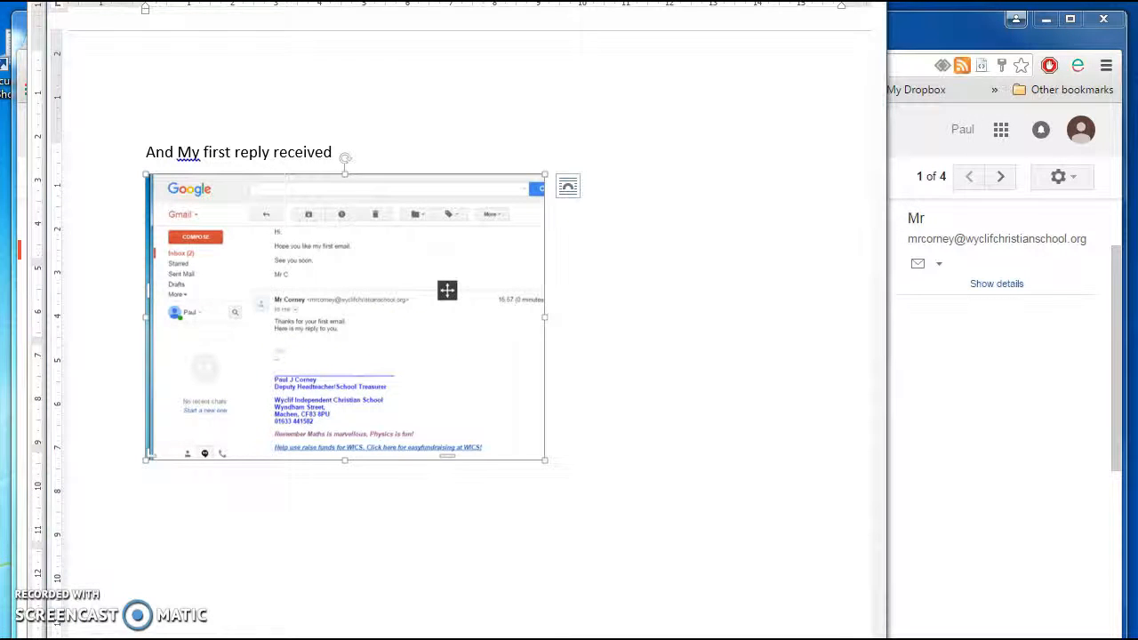
- Read Task 4's group-email instructions in the CE10 Exercise sheet, then return to Gmail
key("alt+Tab")
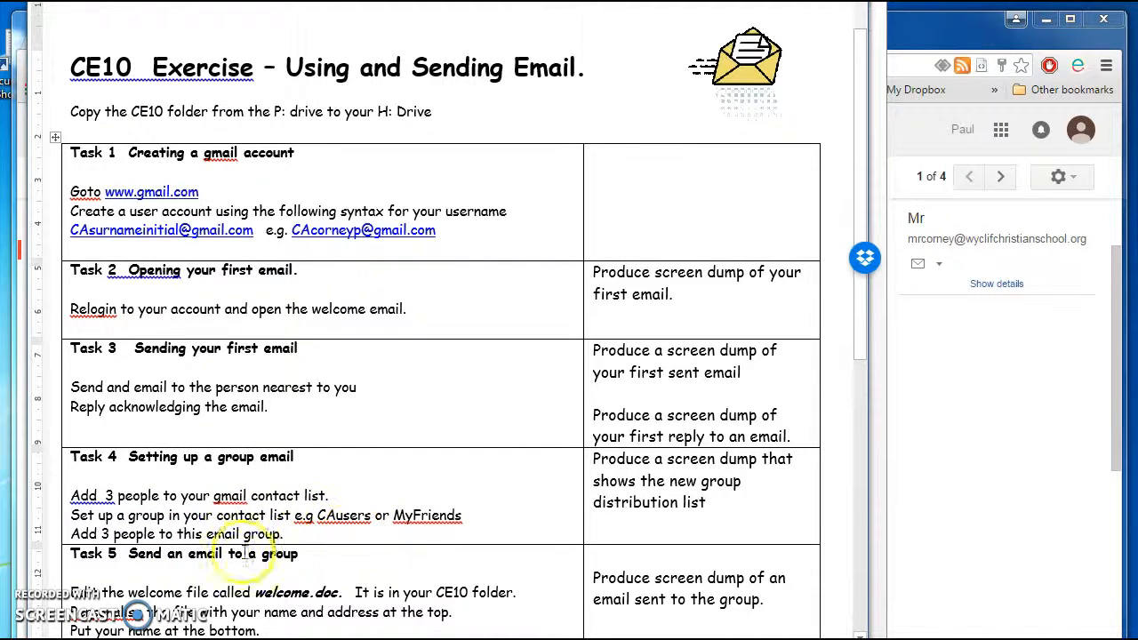
key("alt+Tab")
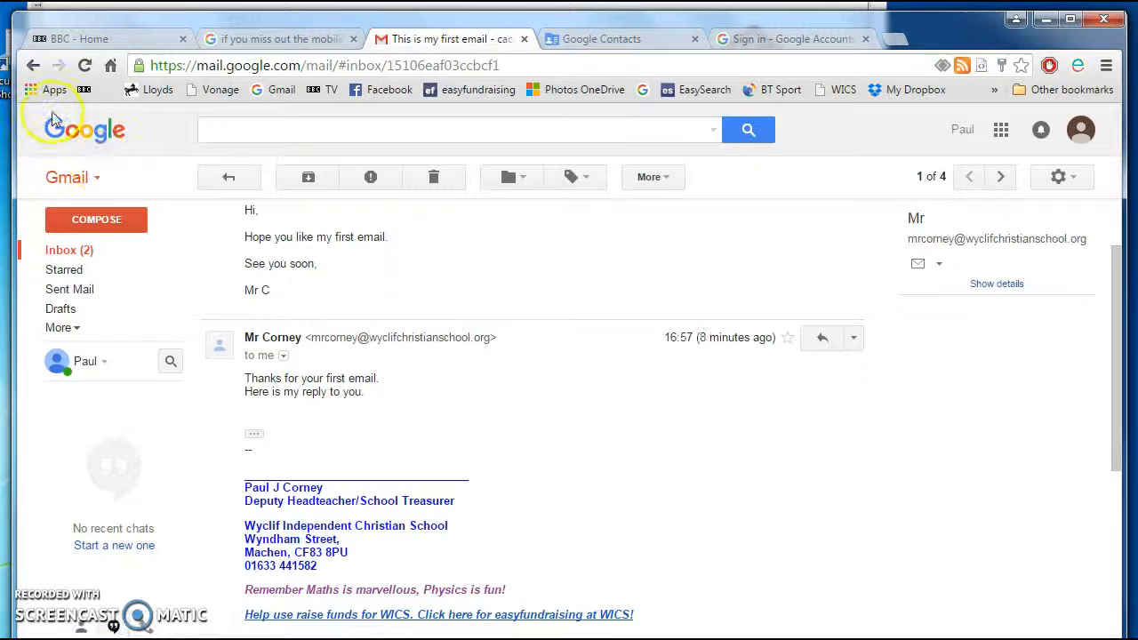
- Open Google Contacts and add a new contact by their Gmail address from the matching profile
left_click(75, 177)
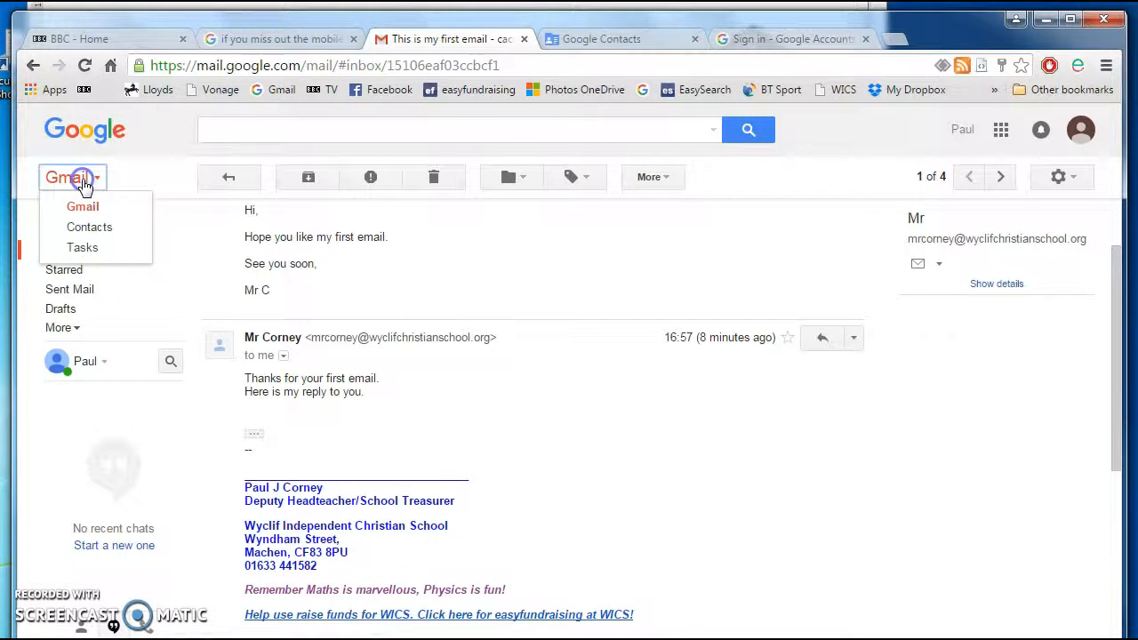
left_click(95, 233)
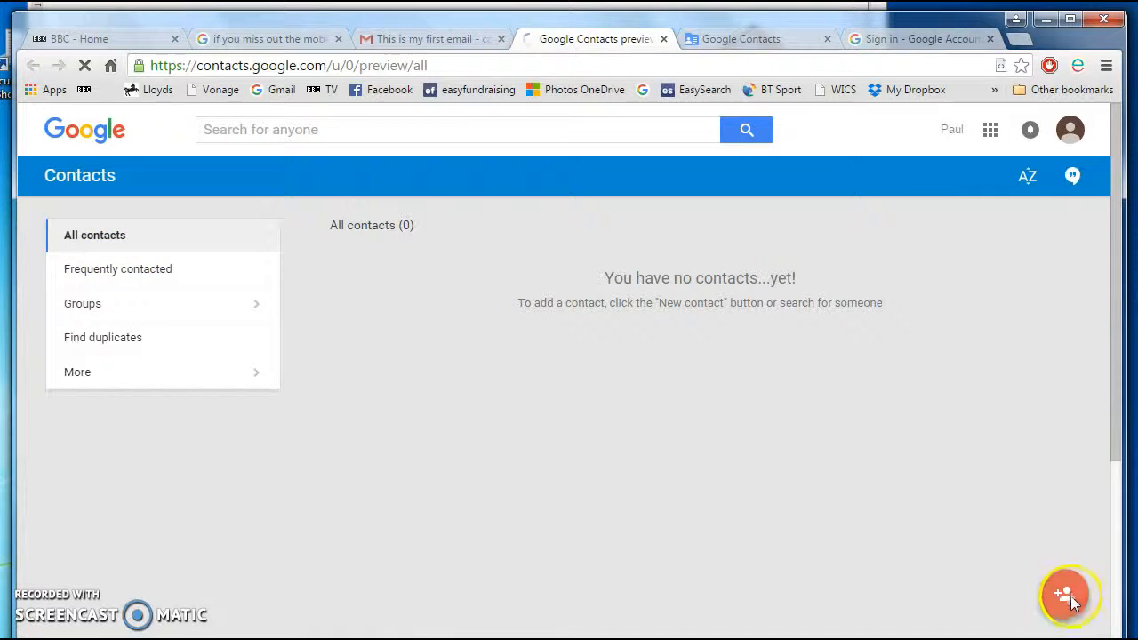
left_click(1069, 597)
left_click(1017, 576)
left_click(1069, 597)
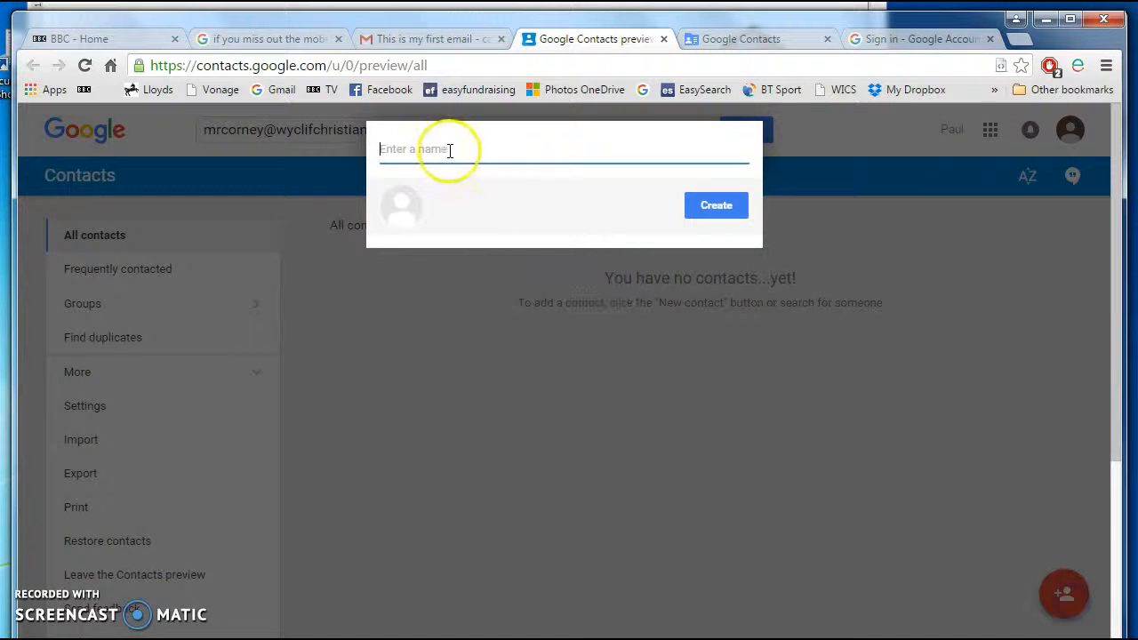
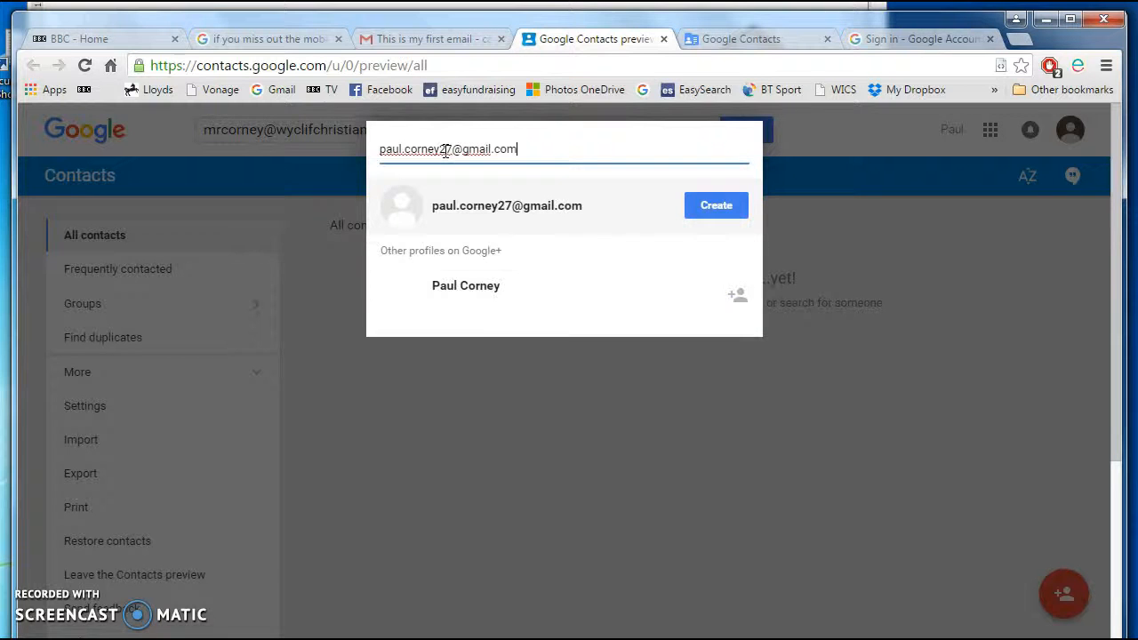
left_click(433, 293)
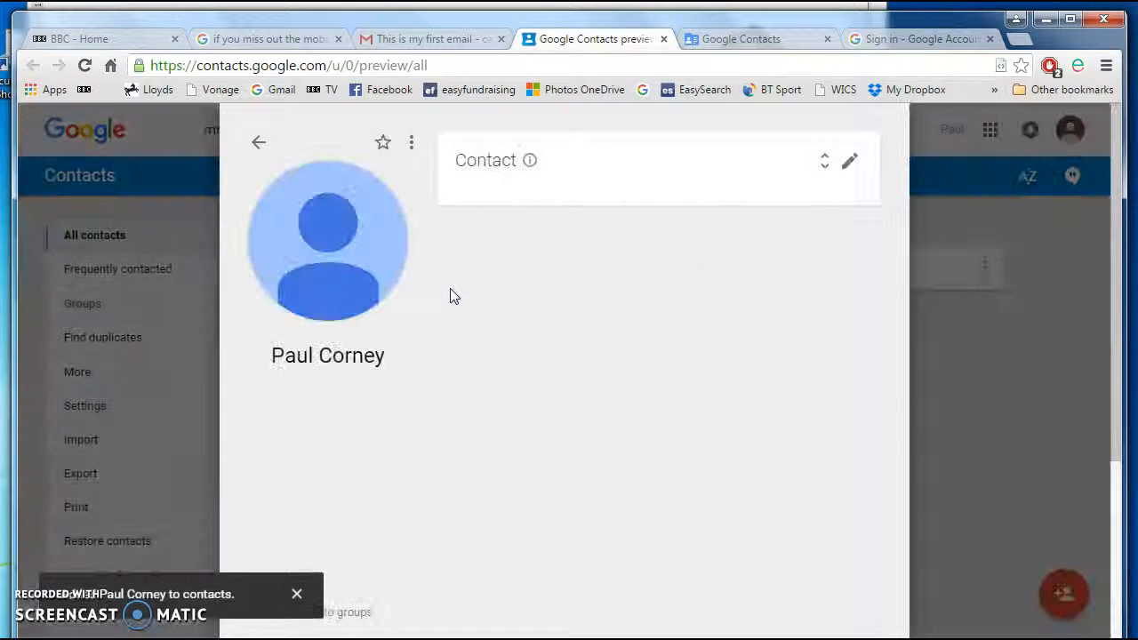
left_click(804, 509)
left_click(1010, 523)
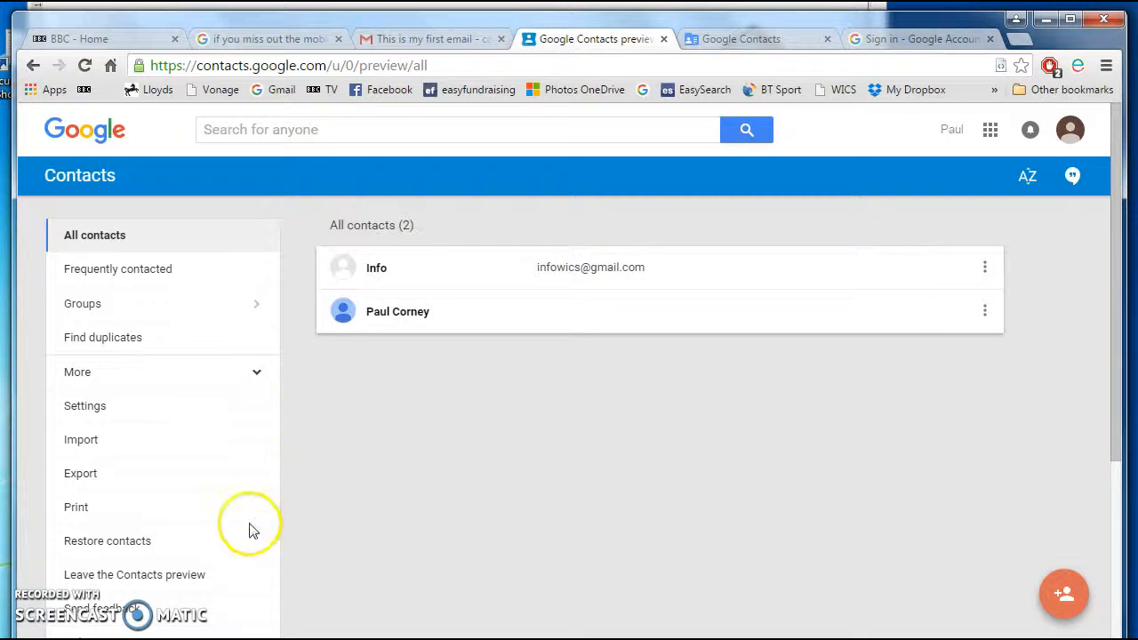
- Create a new contact group named My Friends
left_click(80, 305)
left_click(89, 337)
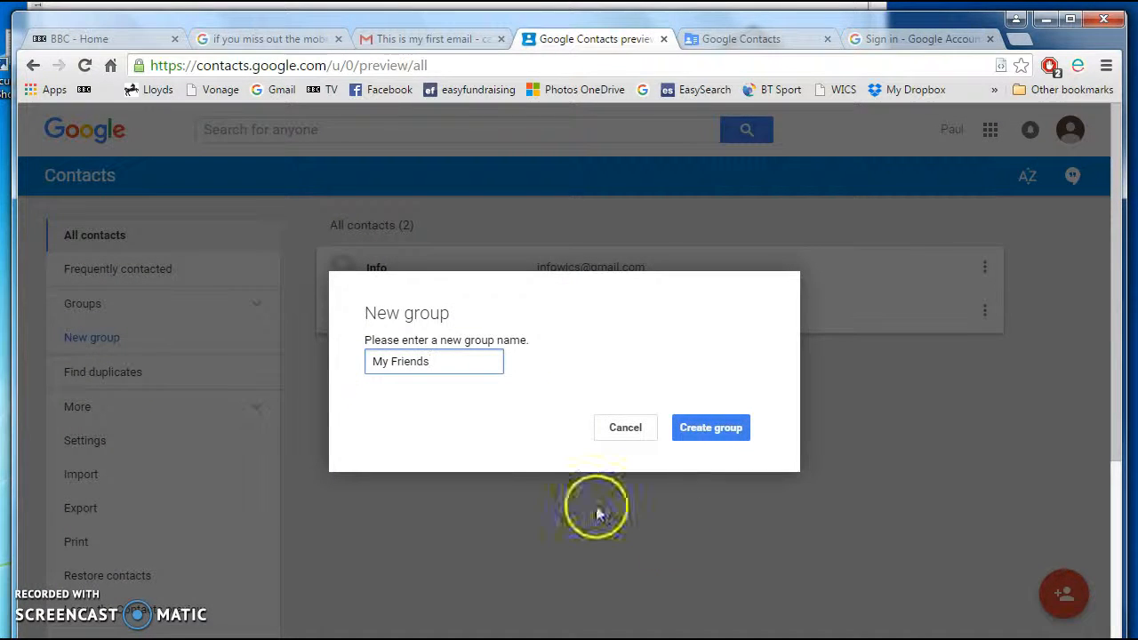
left_click(712, 428)
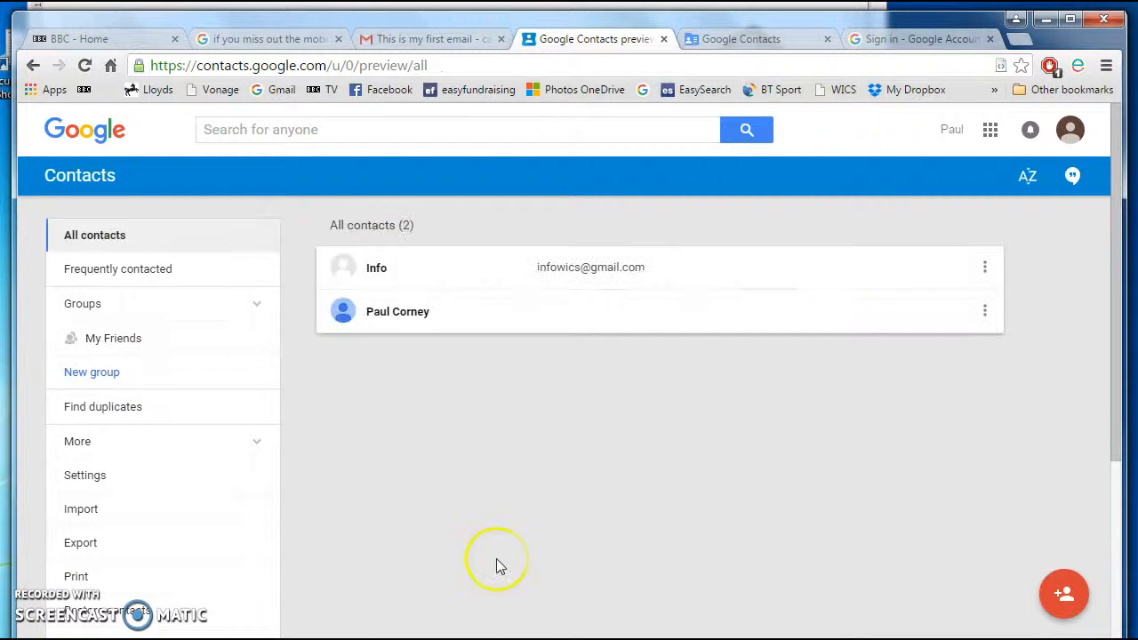
- Select both contacts, show their group options, and view the My Friends members
left_click(93, 239)
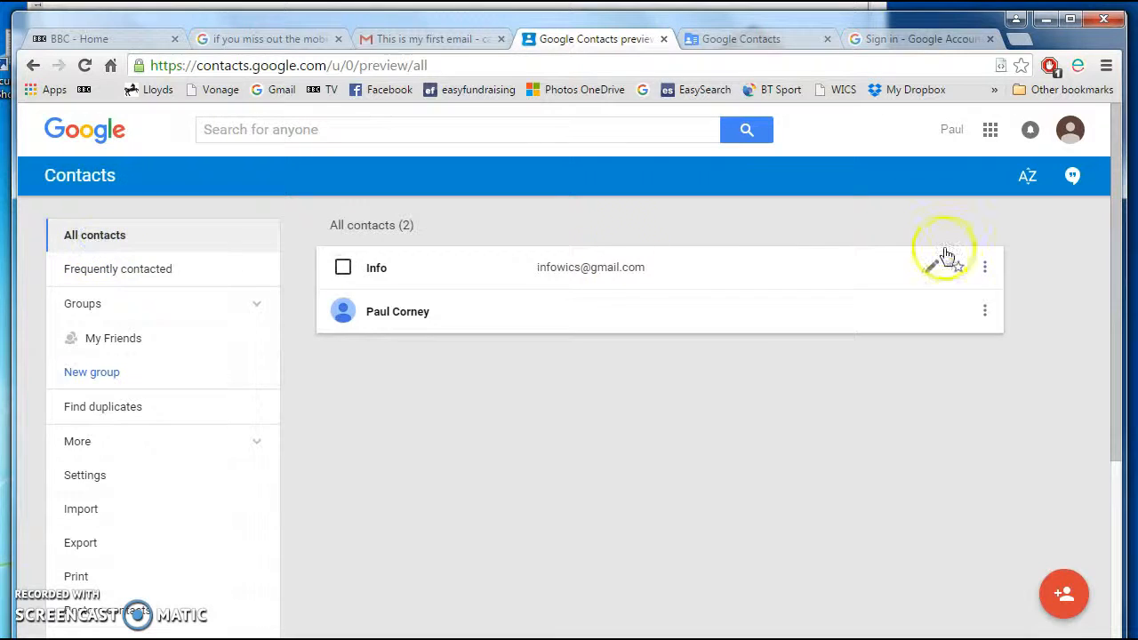
left_click(343, 268)
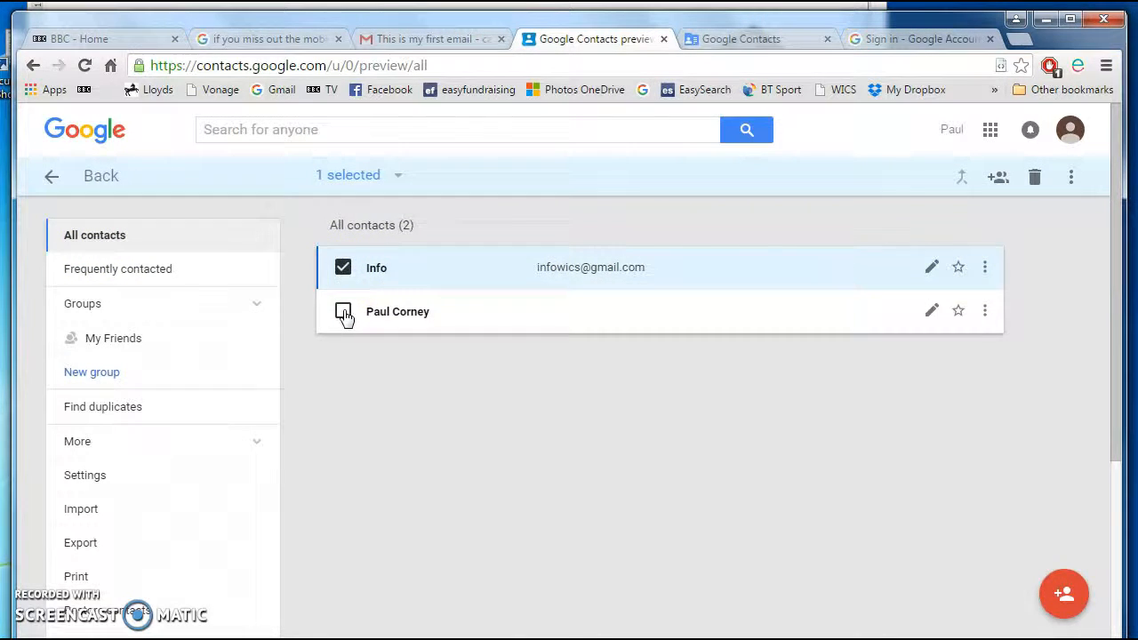
left_click(343, 312)
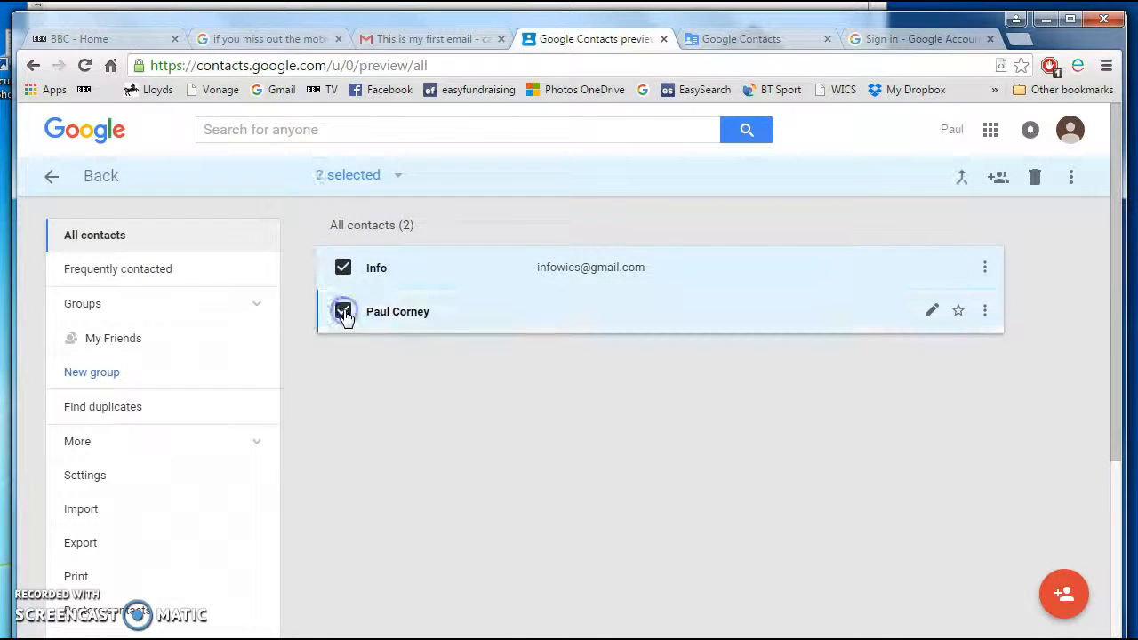
left_click(999, 180)
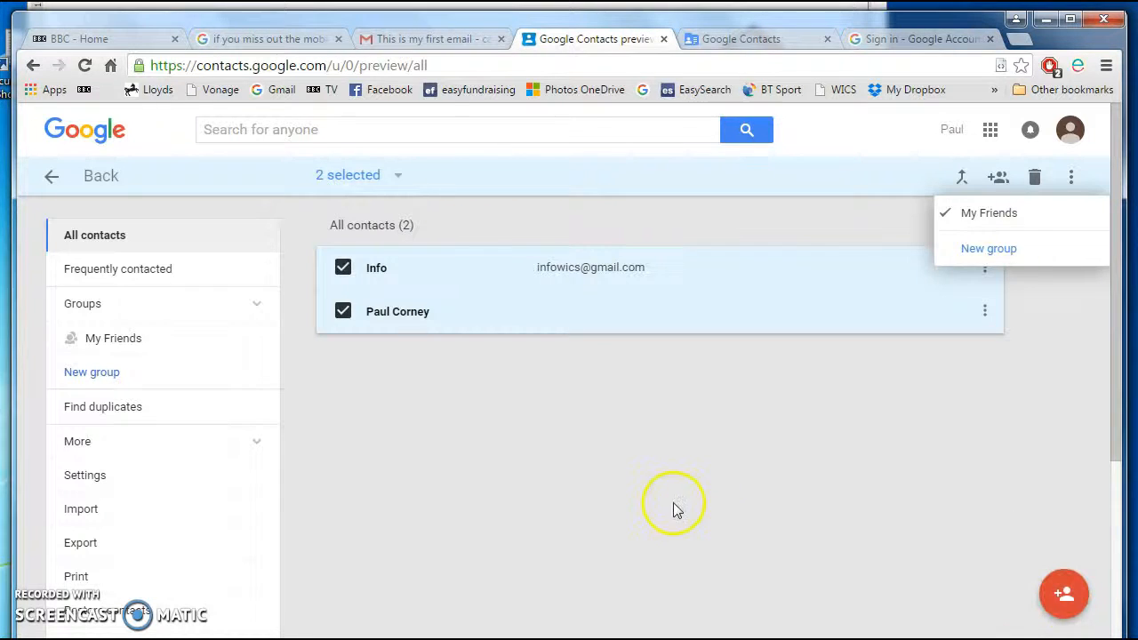
left_click(113, 339)
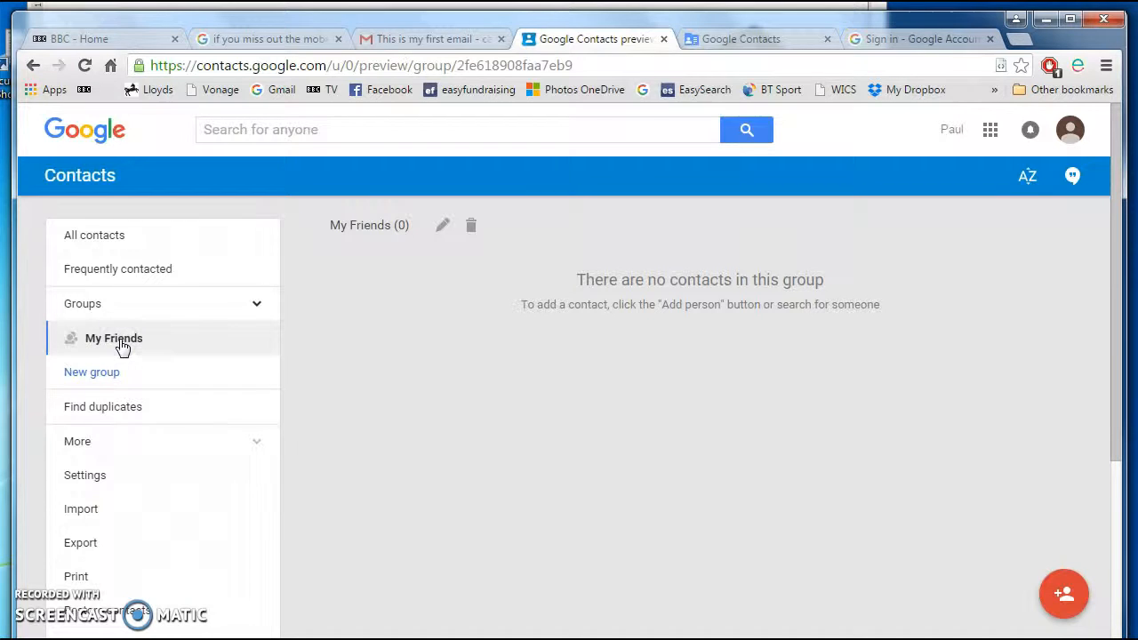
- Reselect both contacts, add them to My Friends, and confirm the group's members
left_click(98, 237)
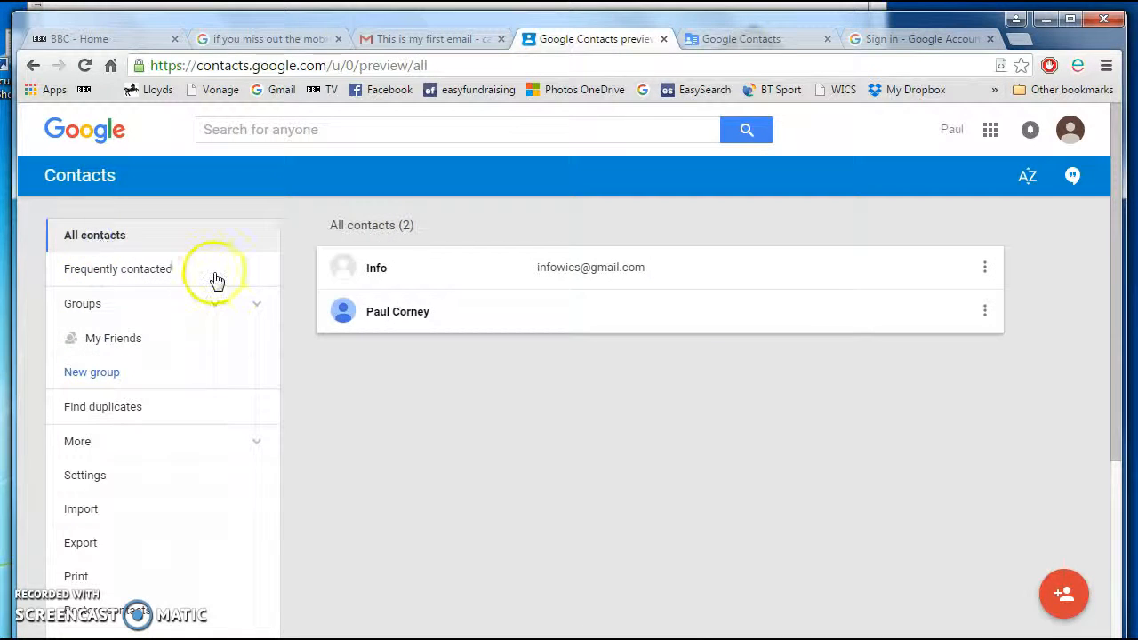
left_click(343, 268)
left_click(343, 317)
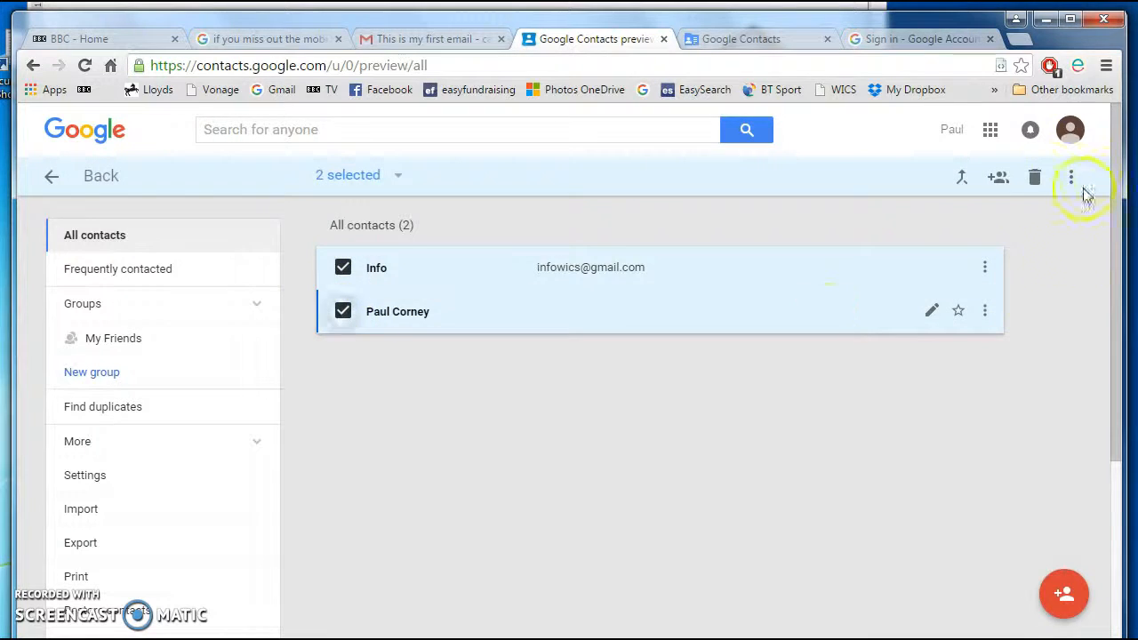
left_click(1000, 178)
left_click(992, 215)
left_click(57, 377)
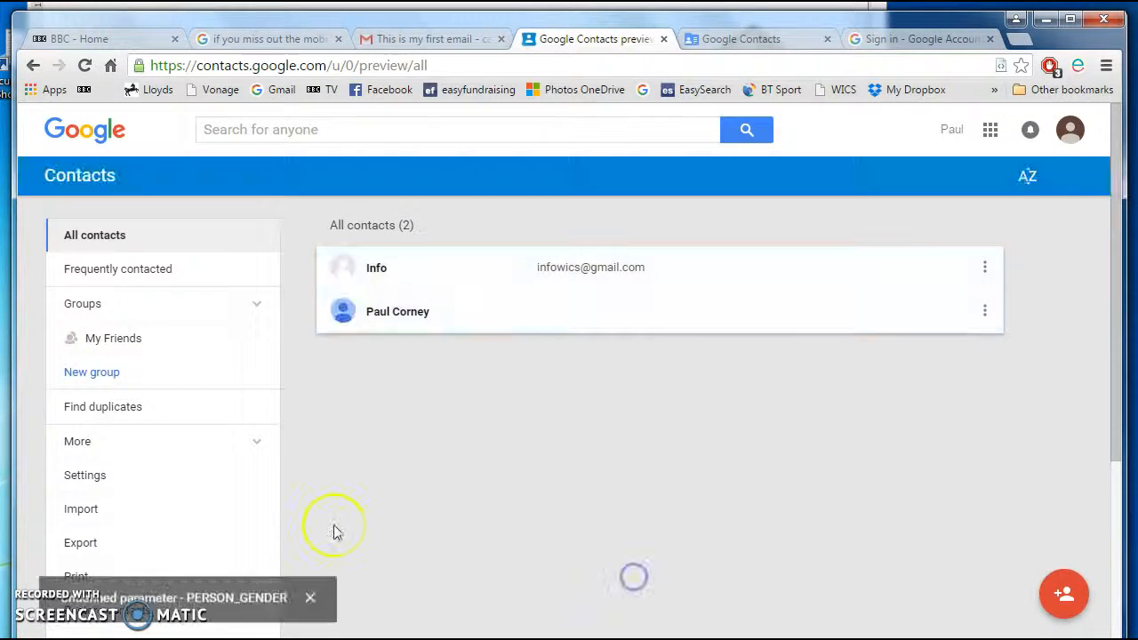
left_click(93, 336)
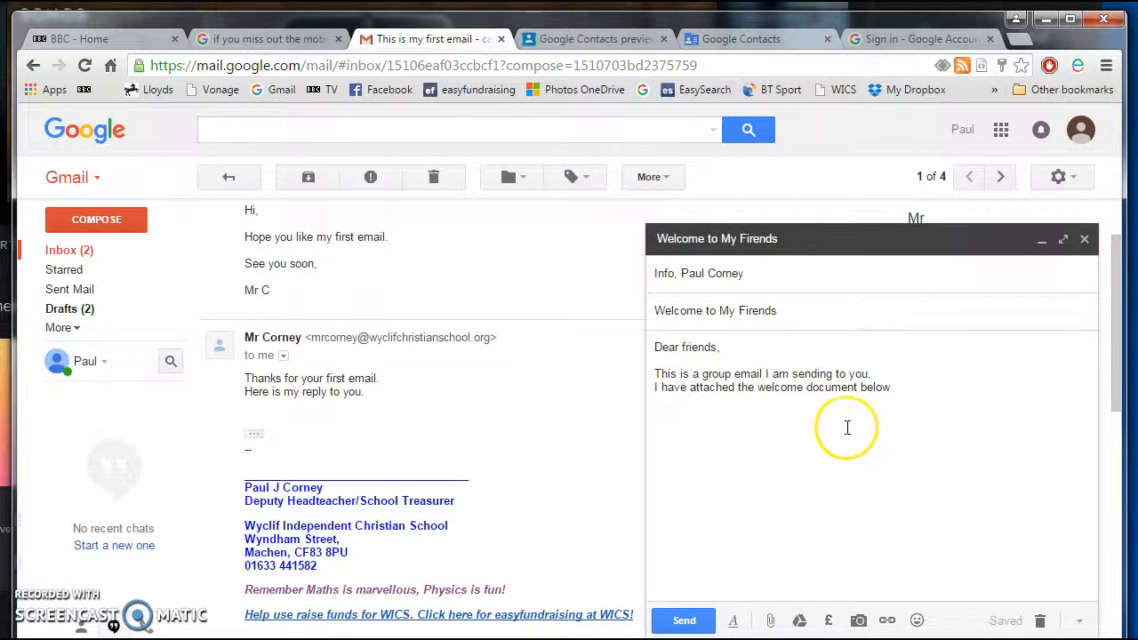
- Attach welcome.doc from the CE10 Using Email folder, found through Recent Places
left_click(770, 620)
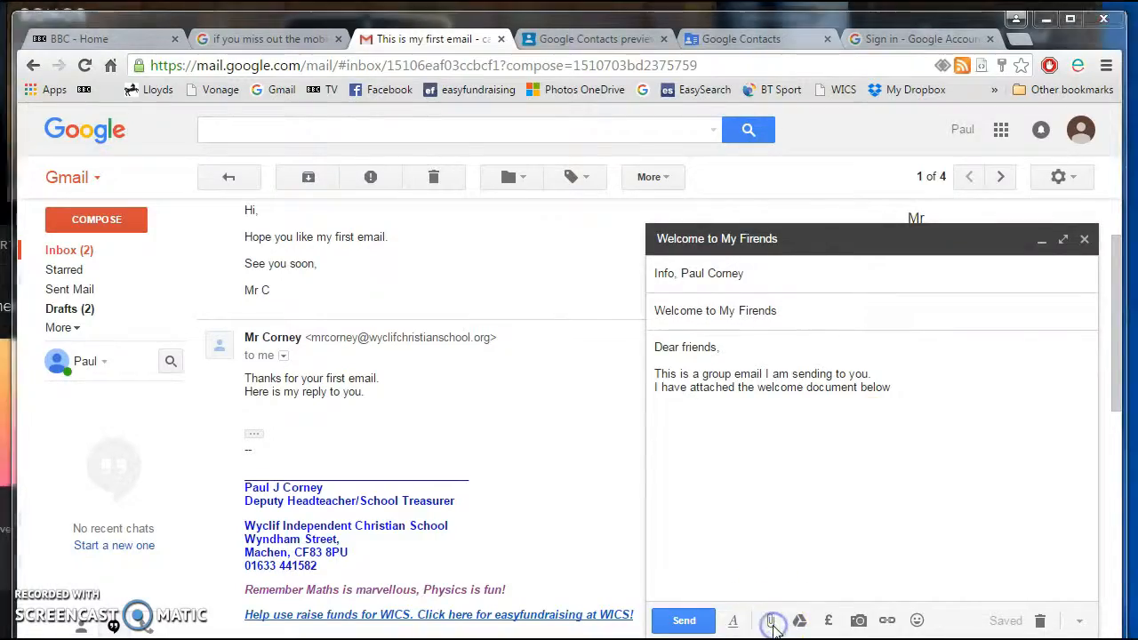
left_click_drag(153, 218, 159, 132)
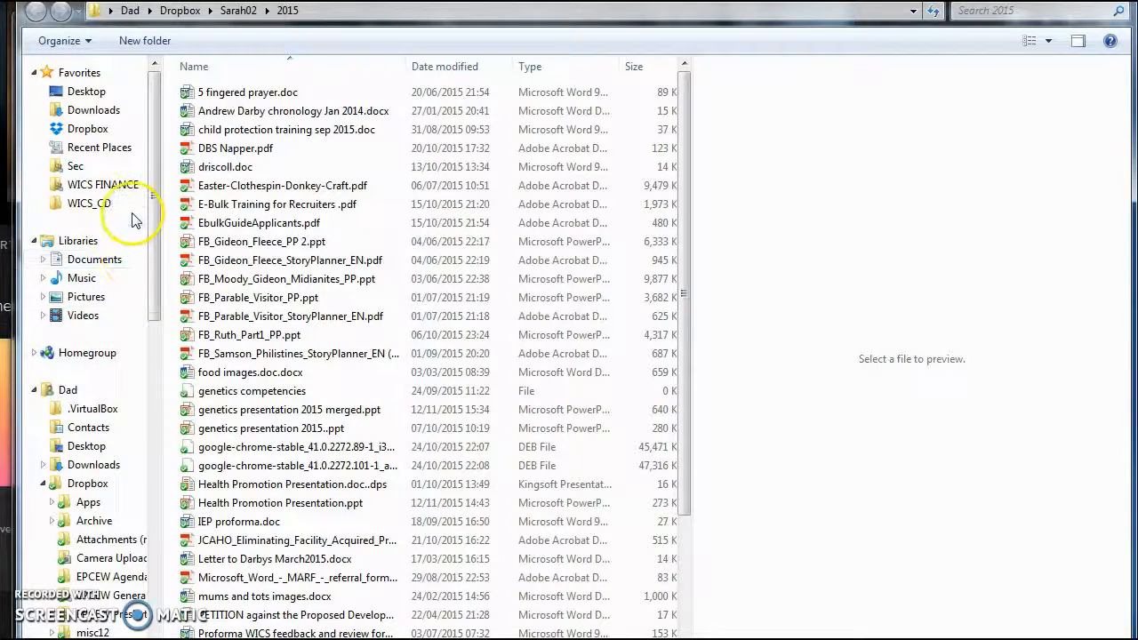
left_click(87, 147)
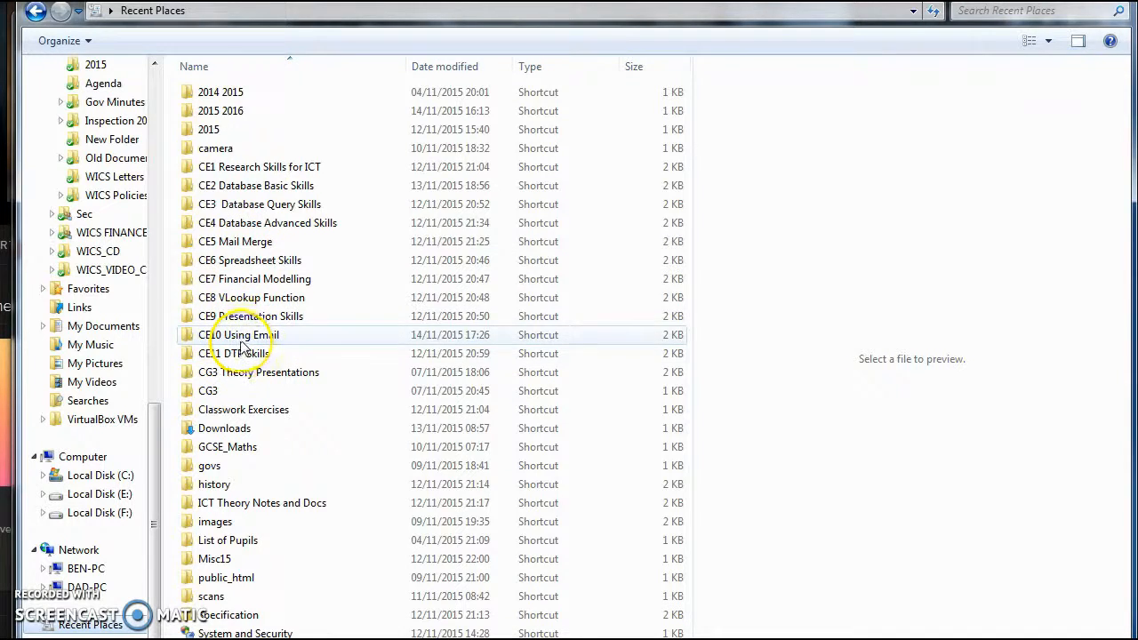
left_click(242, 338)
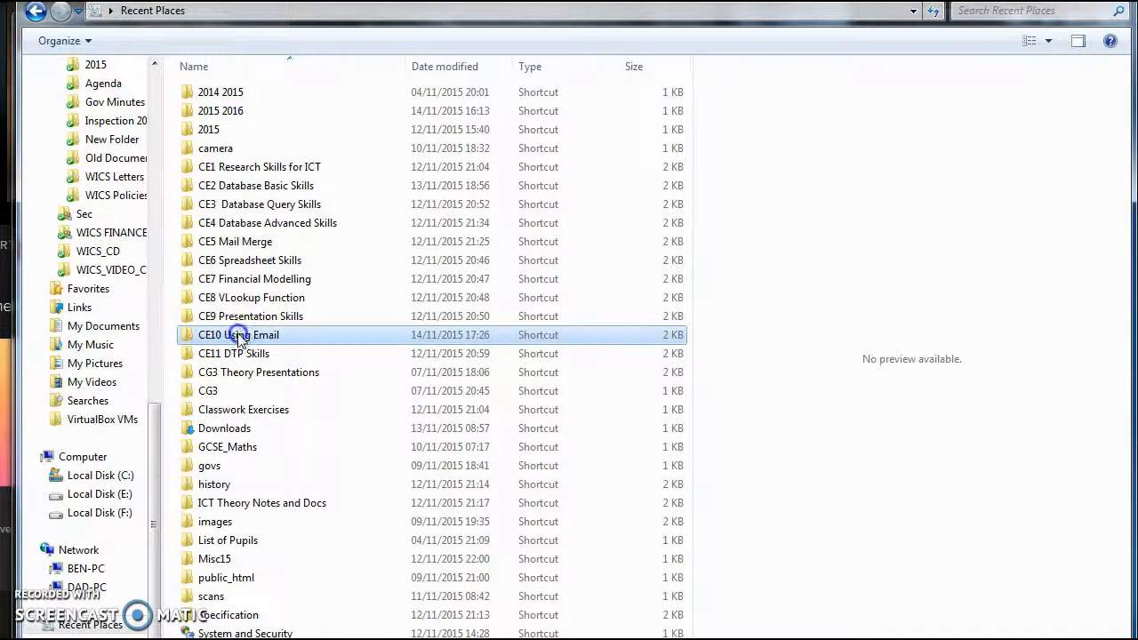
double_click(238, 336)
left_click(245, 117)
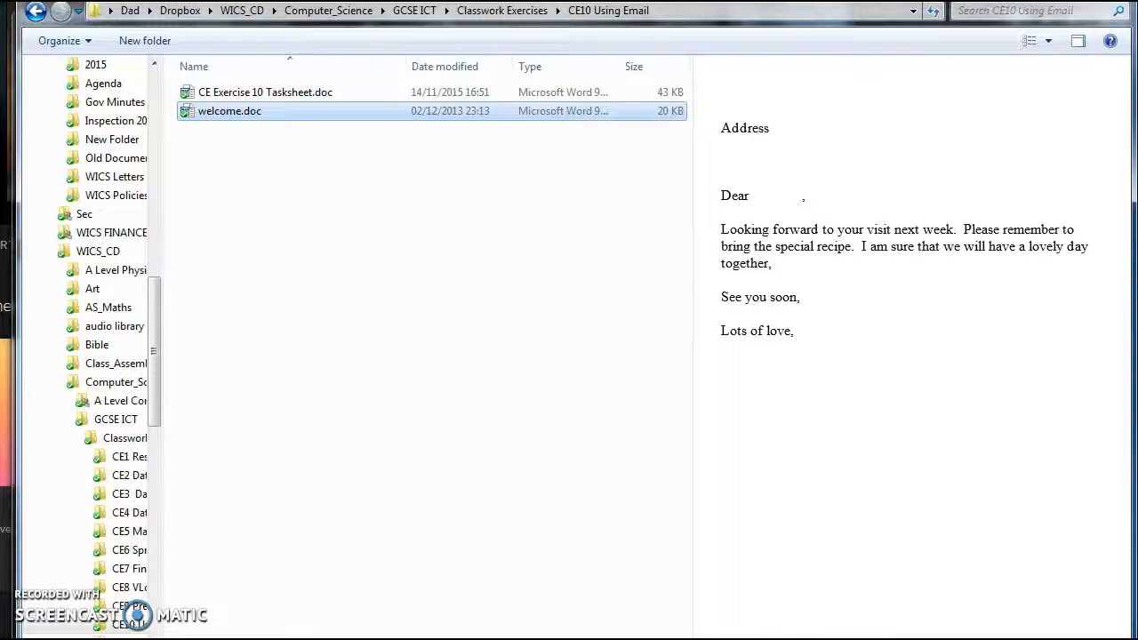
key("Return")
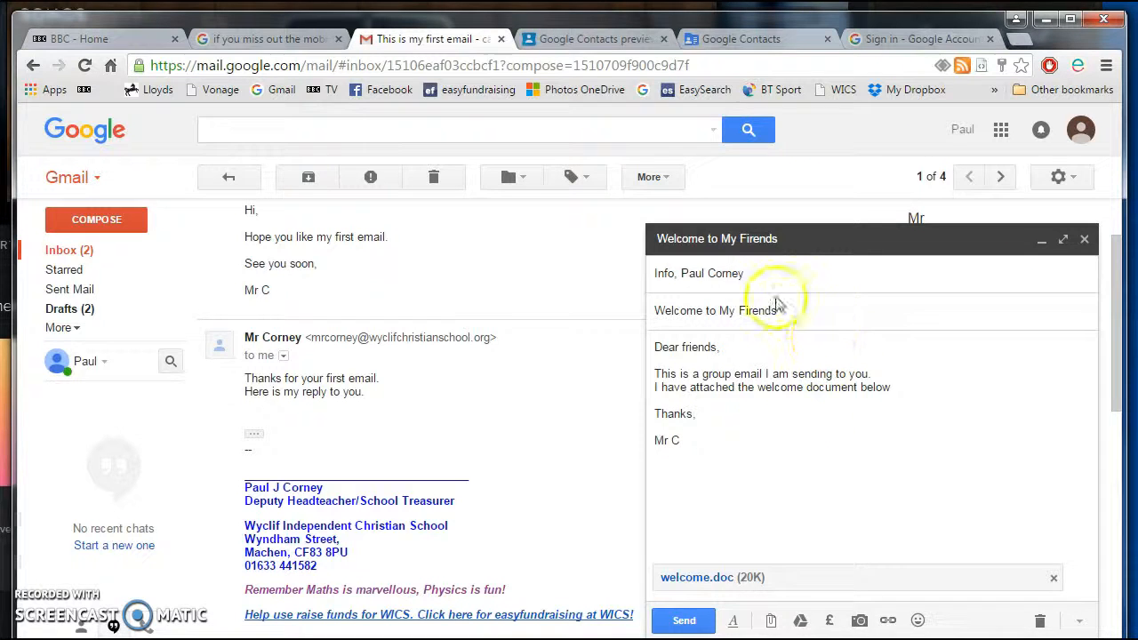
- Add the school email address on a new Cc line and send the welcome email
left_click(756, 273)
left_click(874, 278)
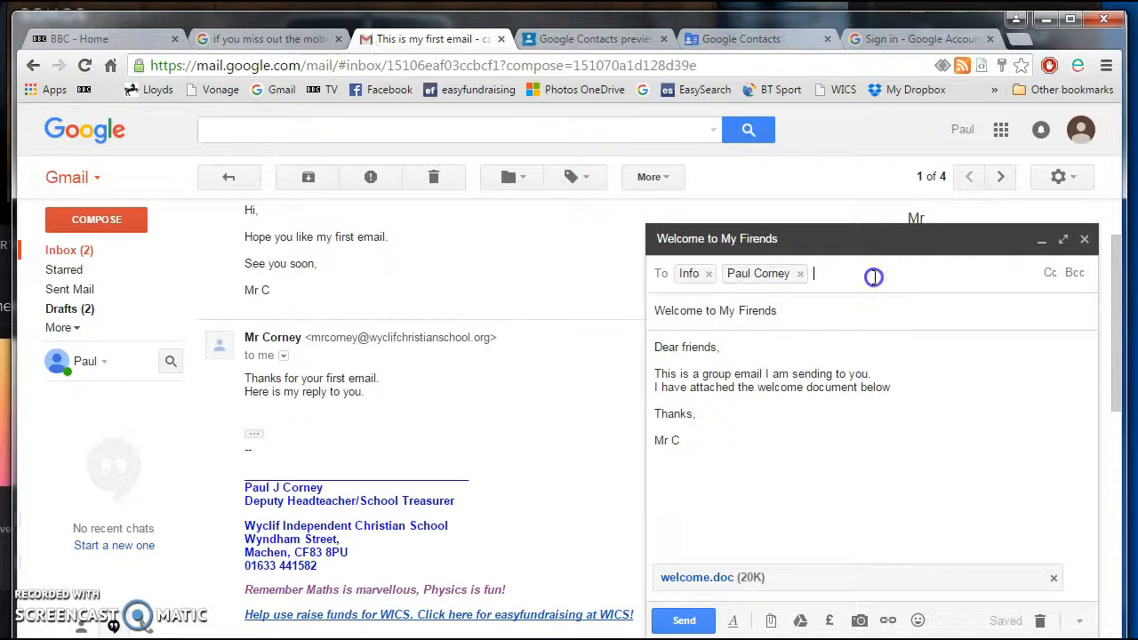
left_click(1050, 278)
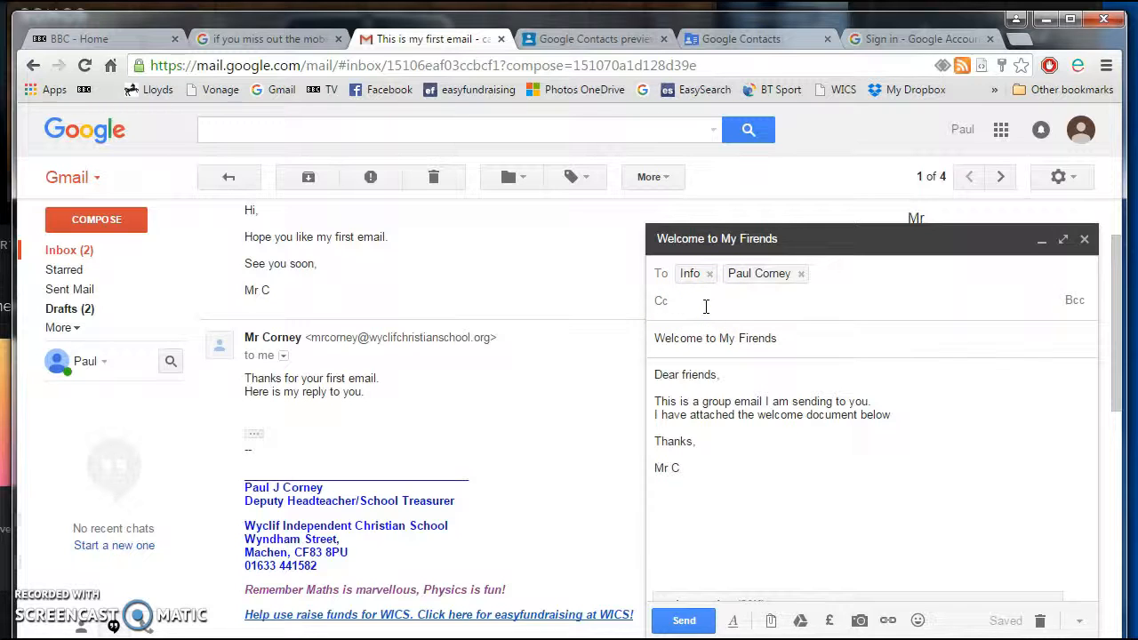
type("mr")
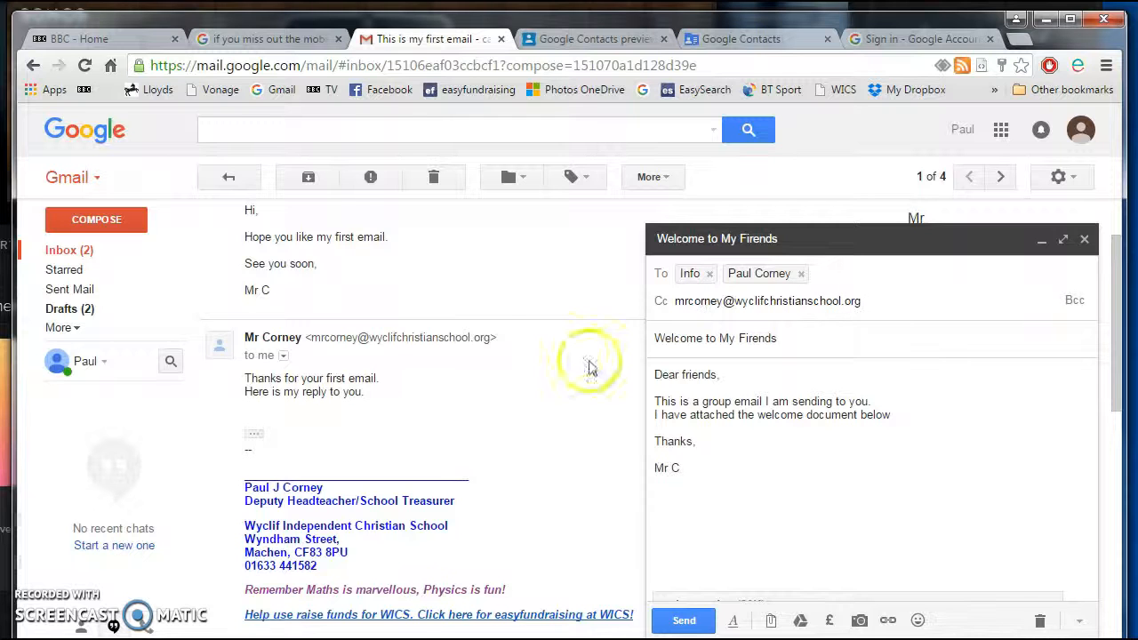
left_click(673, 625)
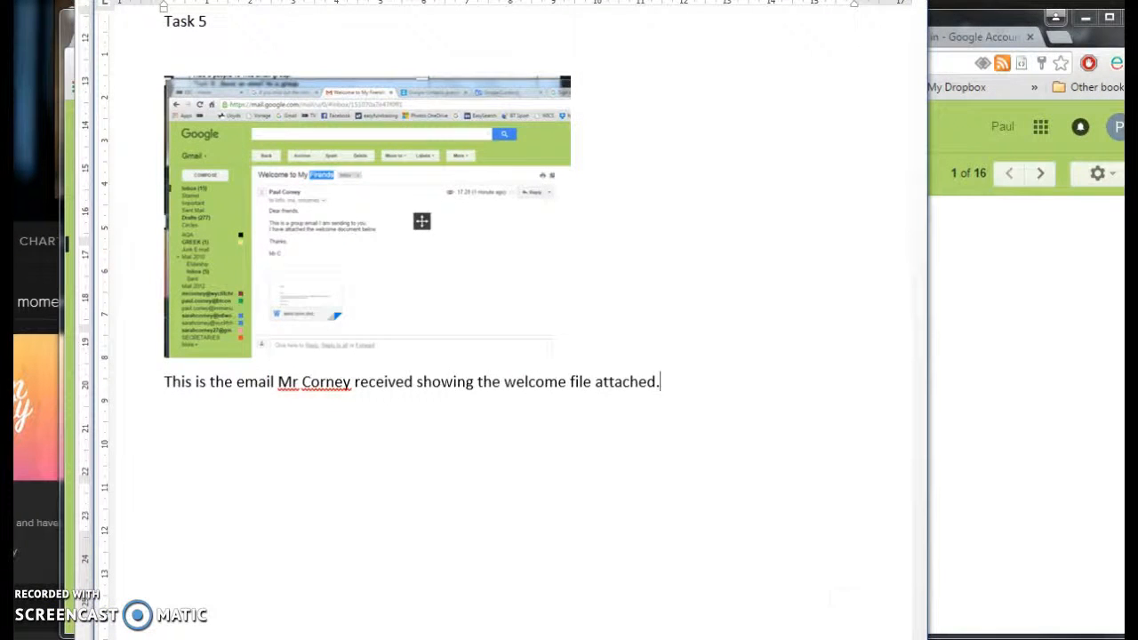
- Copy the Task 6 heading about sending a group email using bcc in the task sheet
scroll(648, 551, "up", 2)
scroll(648, 551, "up", 2)
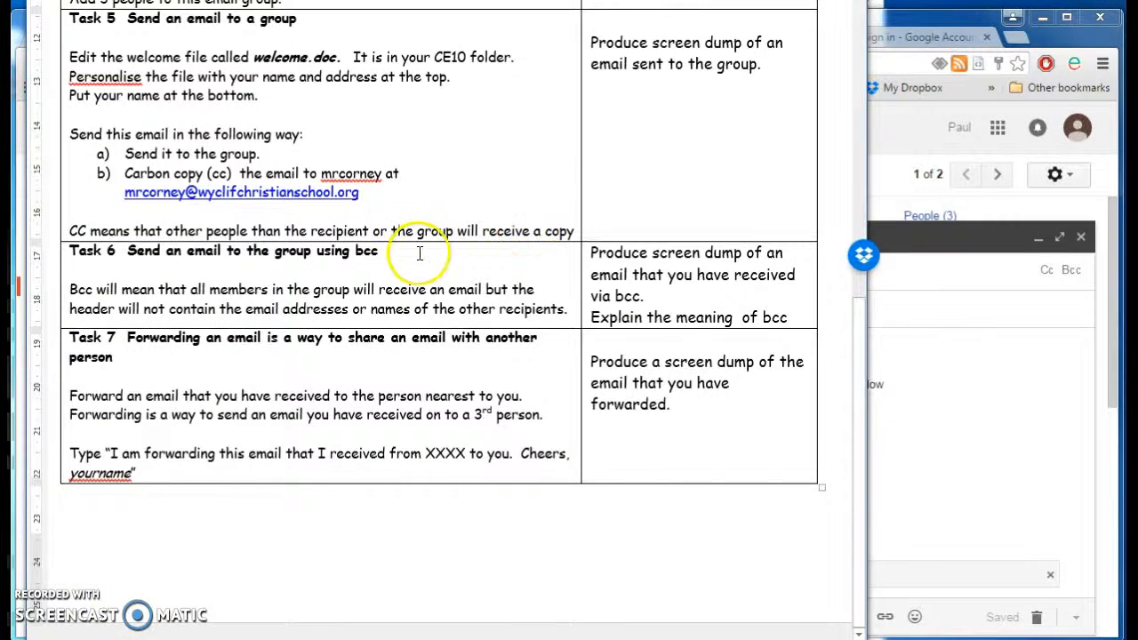
left_click_drag(380, 251, 80, 255)
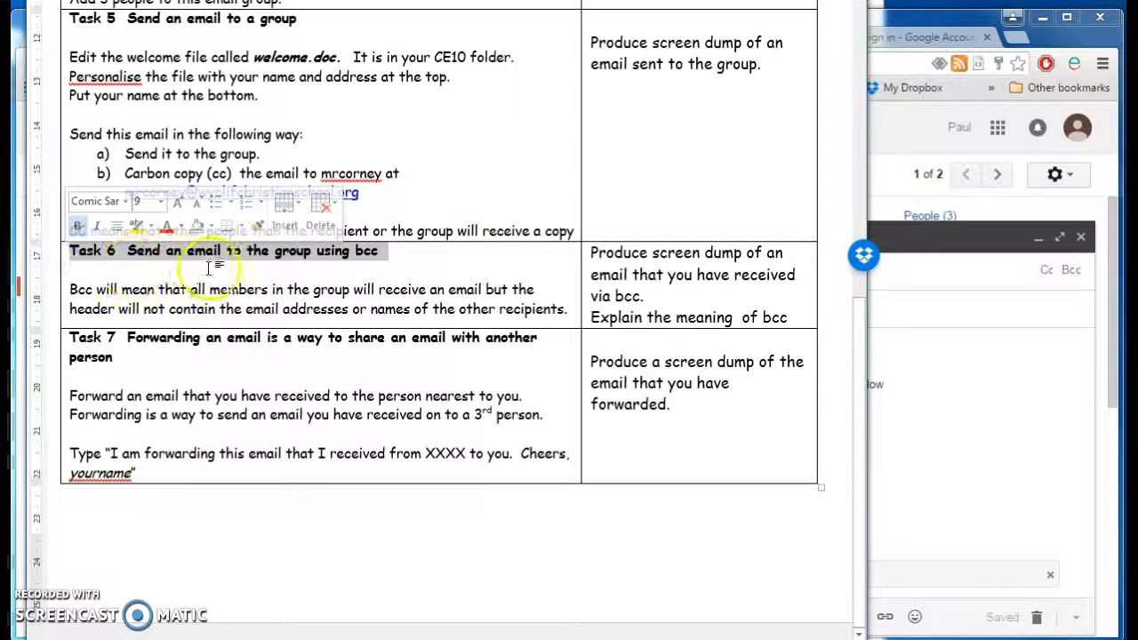
right_click(300, 256)
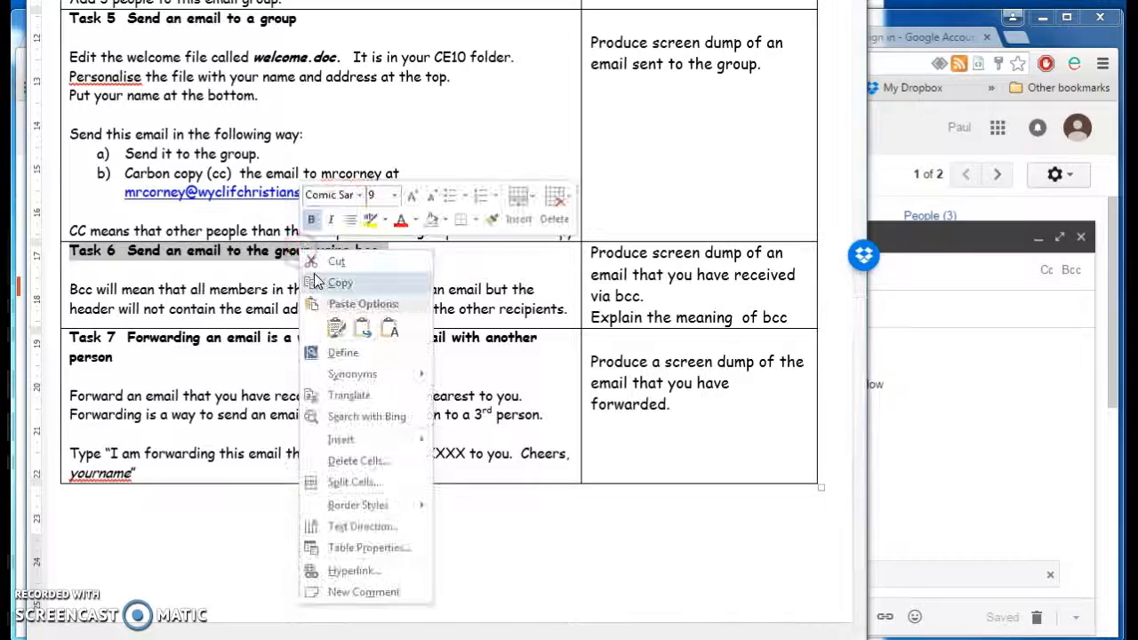
left_click(318, 275)
- Type My Friends on a new Bcc line of the email and attempt to send it
left_click(1014, 378)
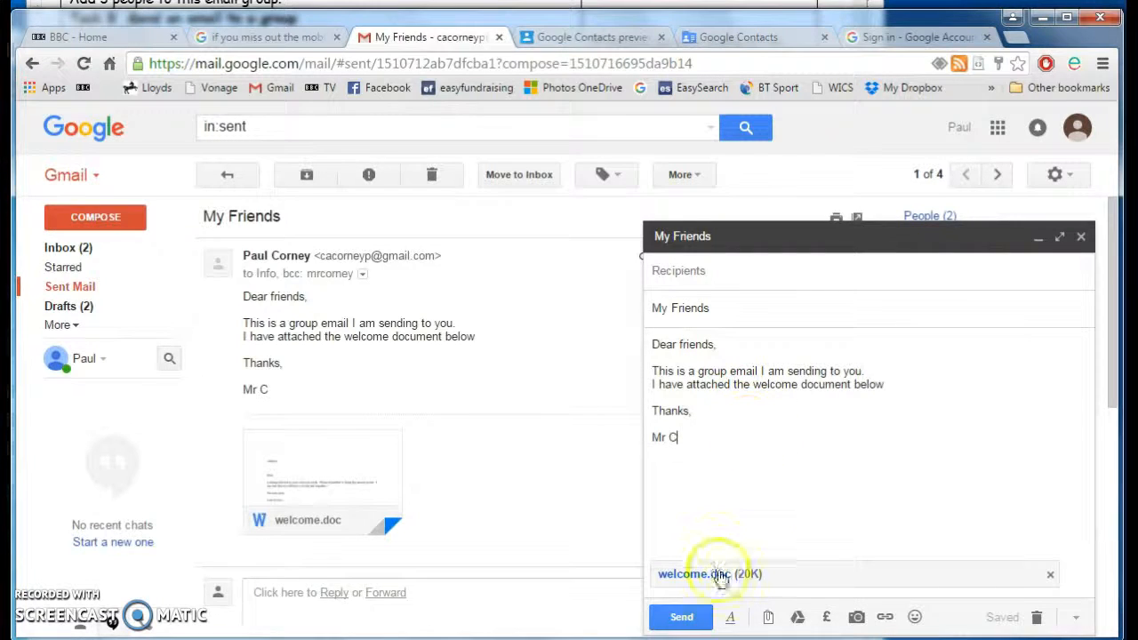
left_click(675, 271)
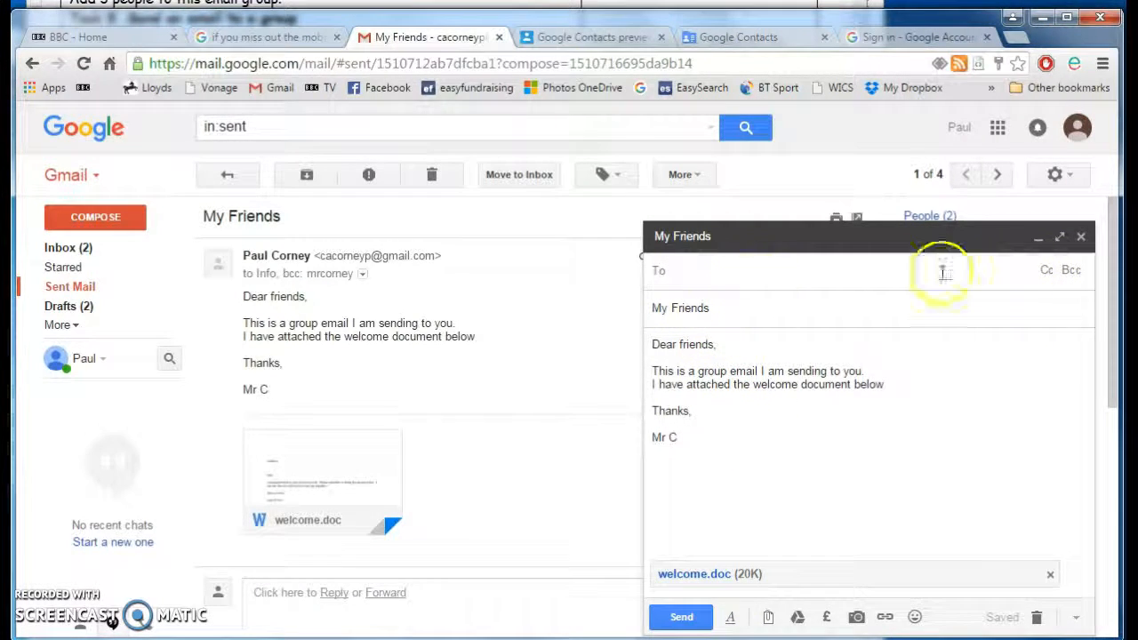
left_click(1071, 271)
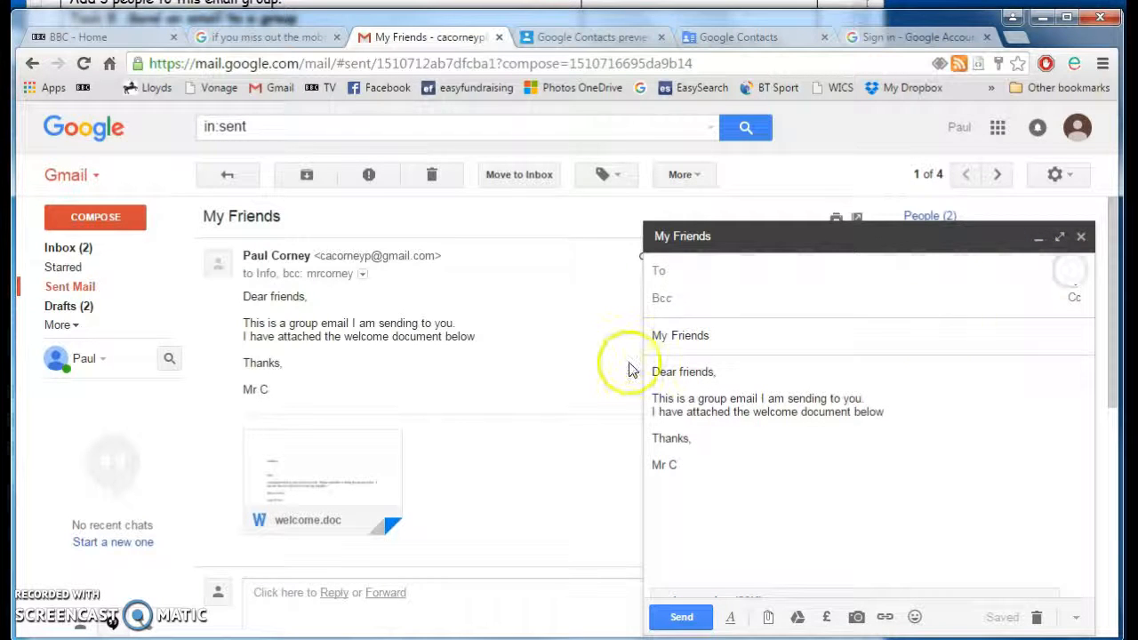
type("My Friends")
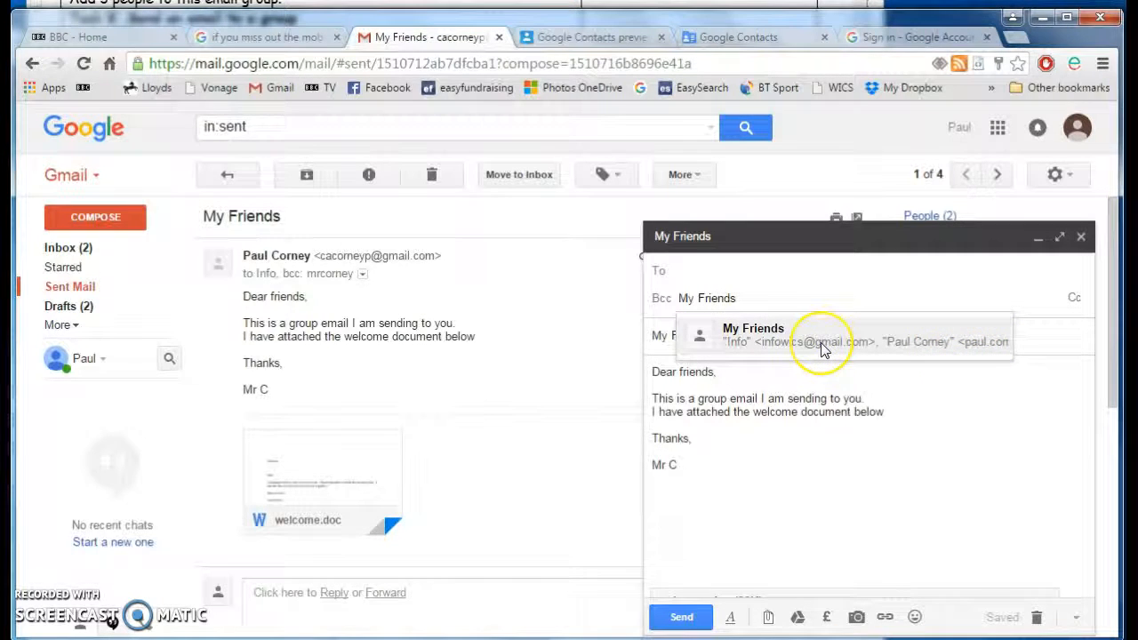
left_click(683, 620)
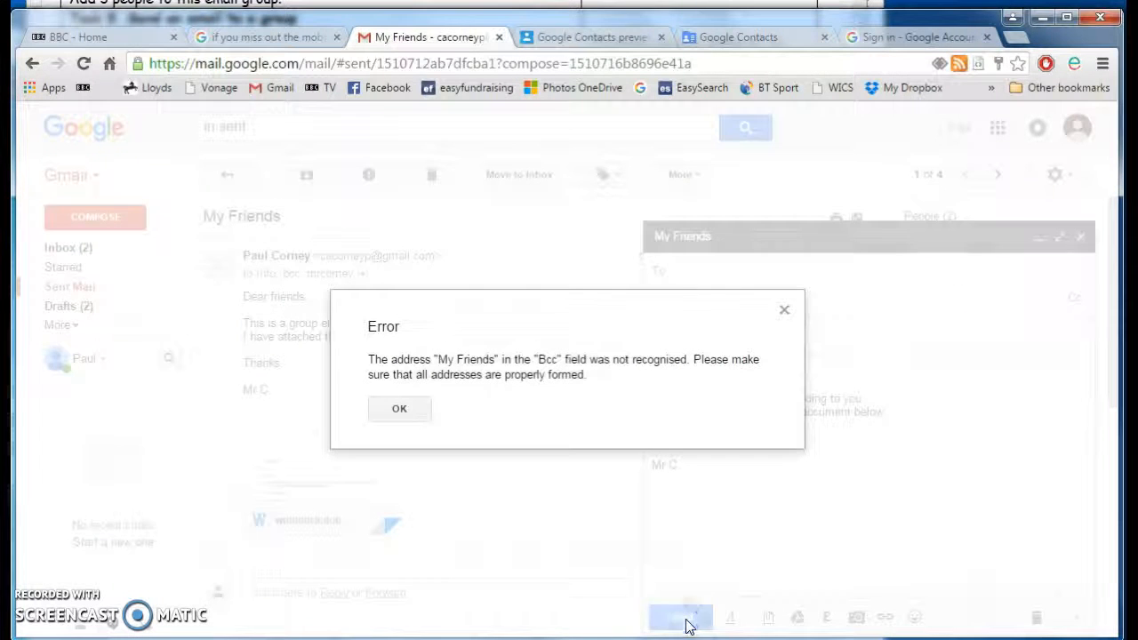
- Dismiss the unrecognised-address error and replace the entry with the My Friends contact group
left_click(397, 410)
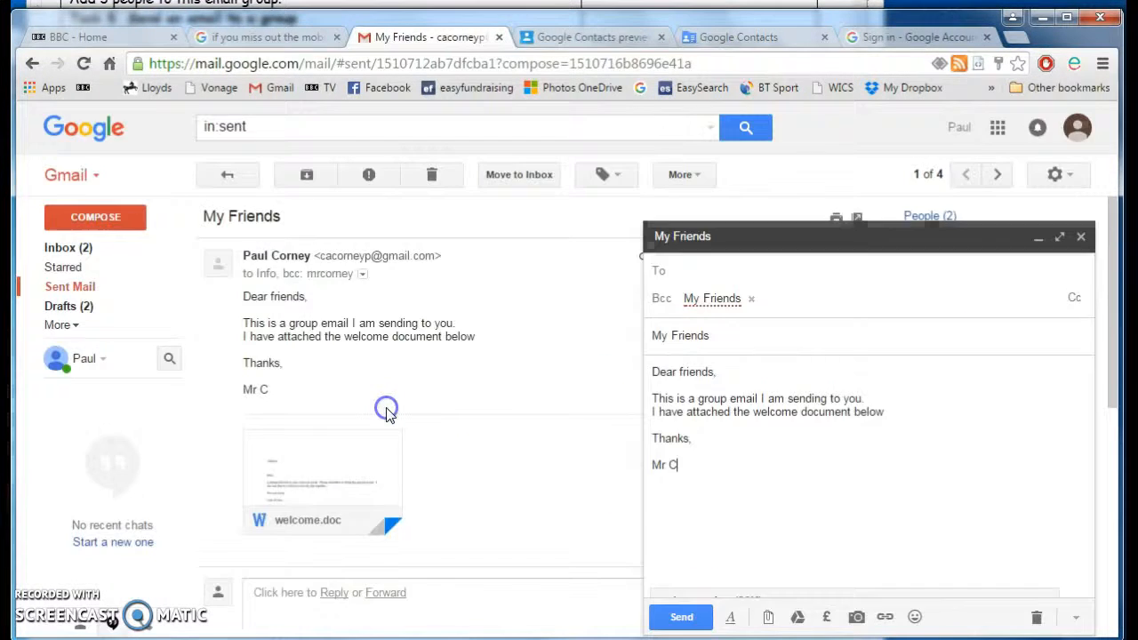
double_click(729, 296)
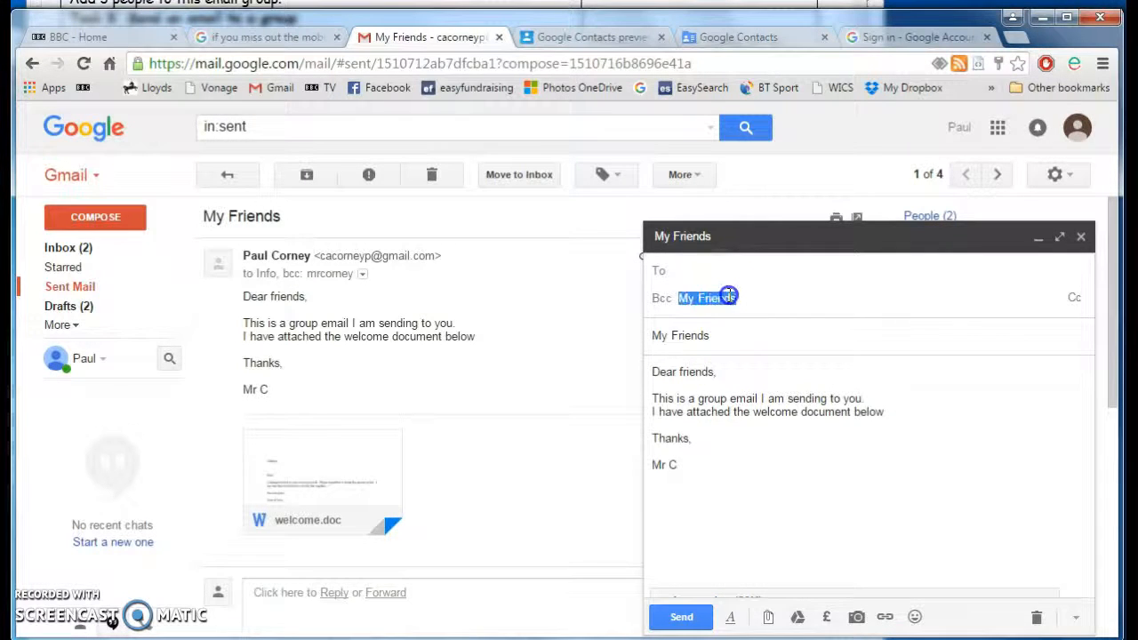
key("BackSpace")
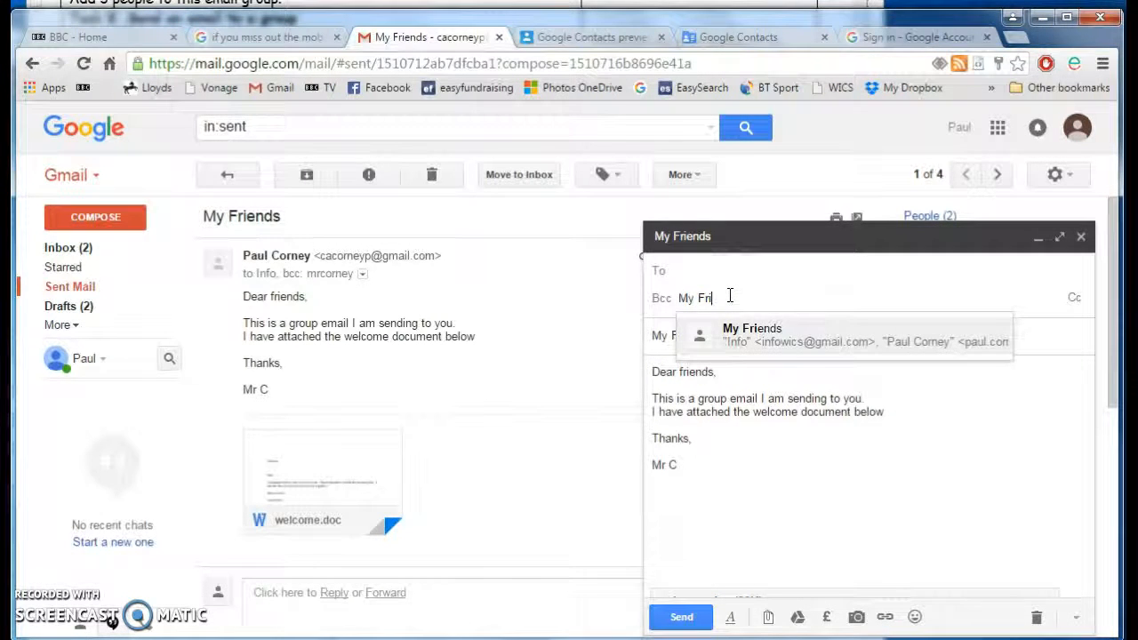
left_click(748, 329)
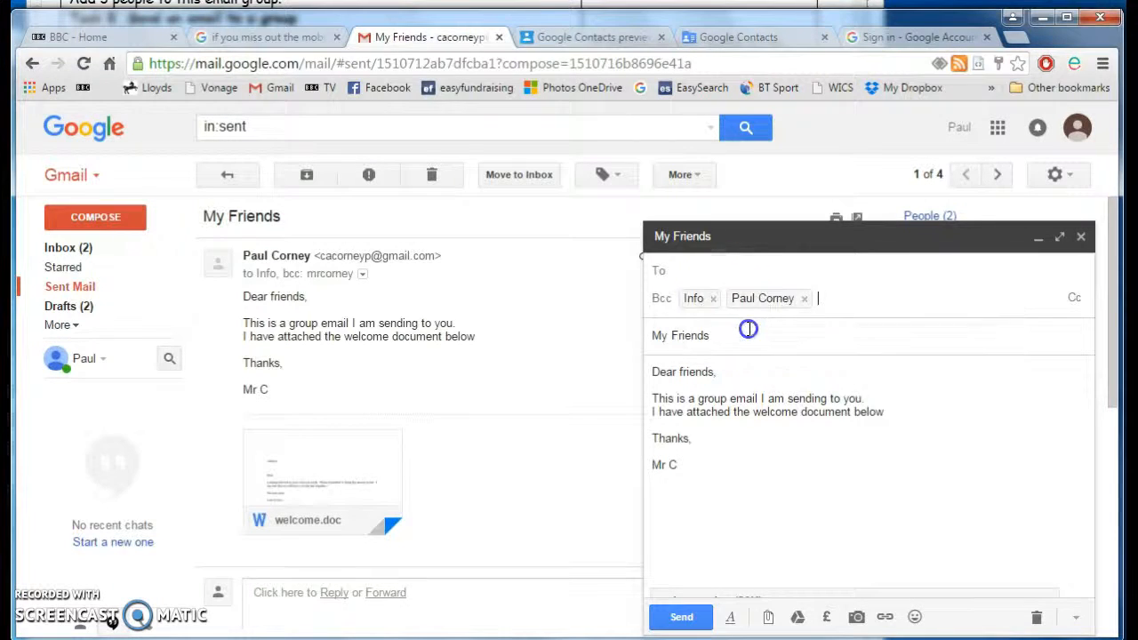
- Send the My Friends Bcc email and inspect the received message's sender and recipient details
left_click(686, 620)
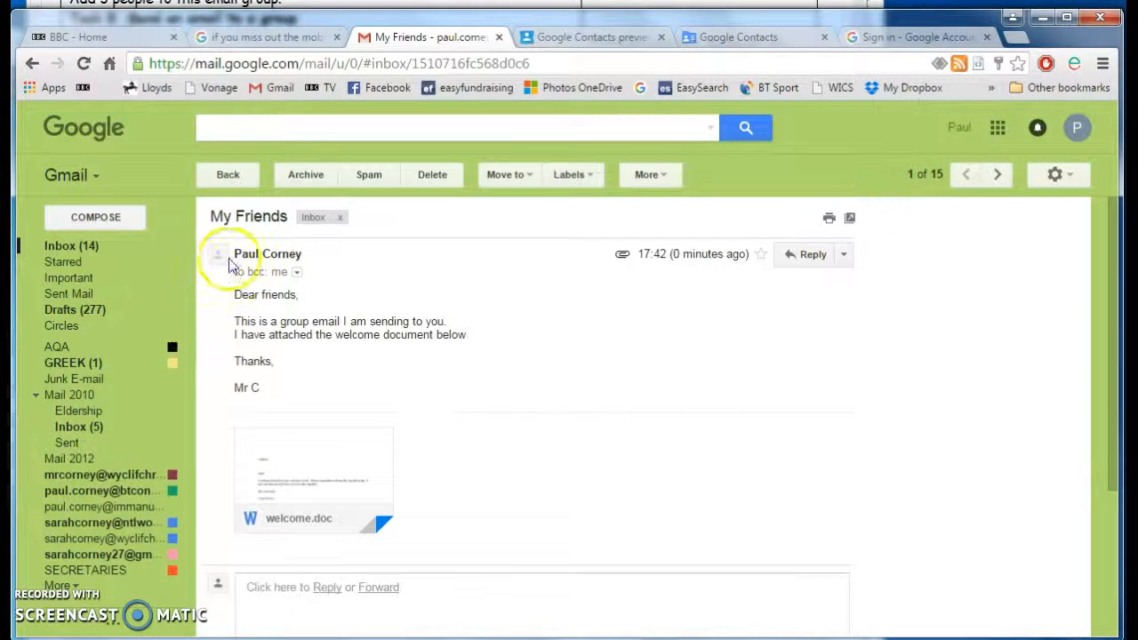
mouse_move(279, 257)
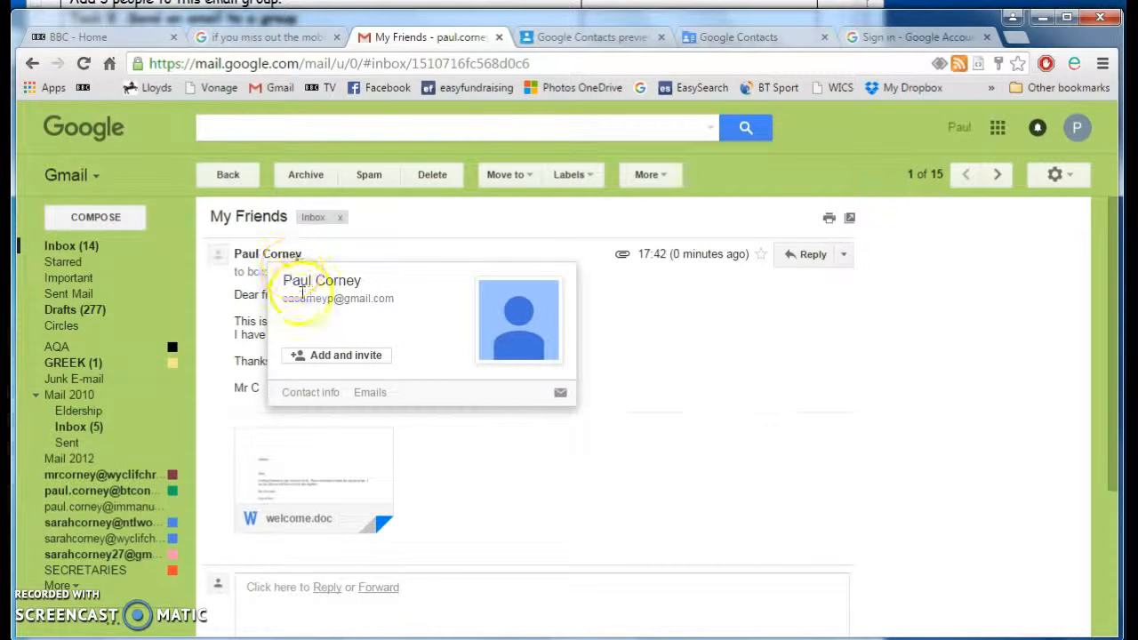
left_click(795, 386)
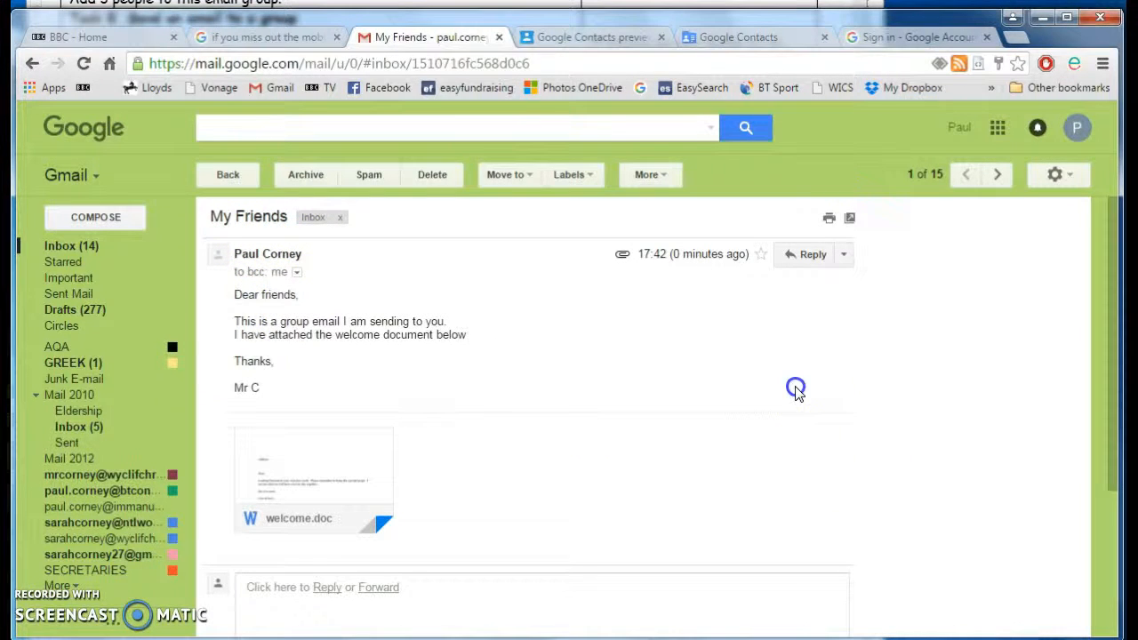
left_click(296, 276)
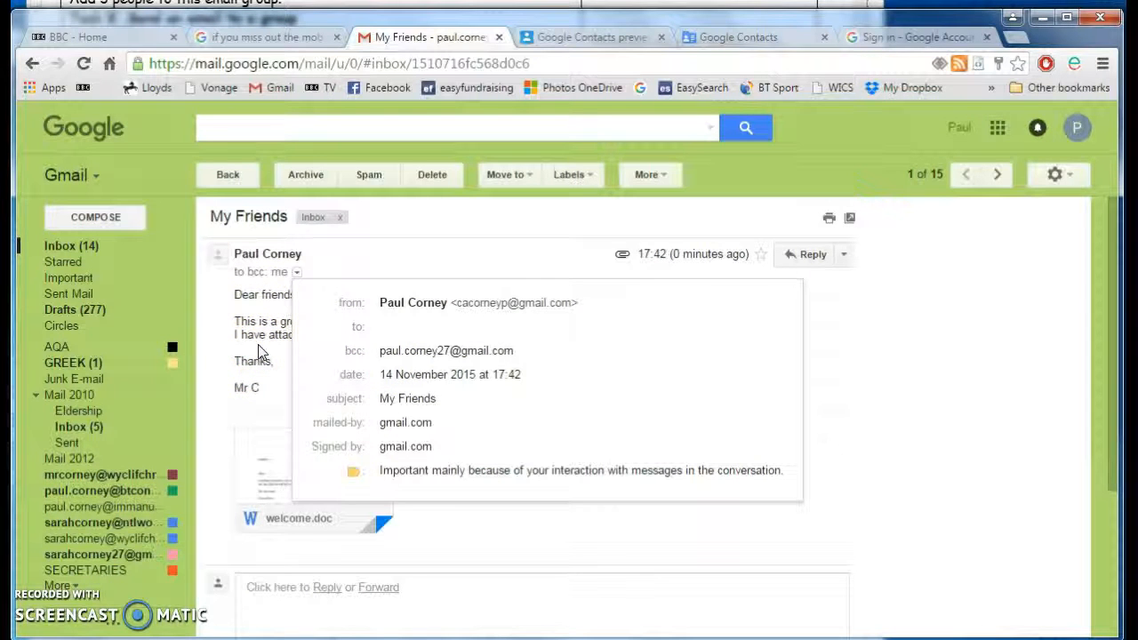
left_click(901, 406)
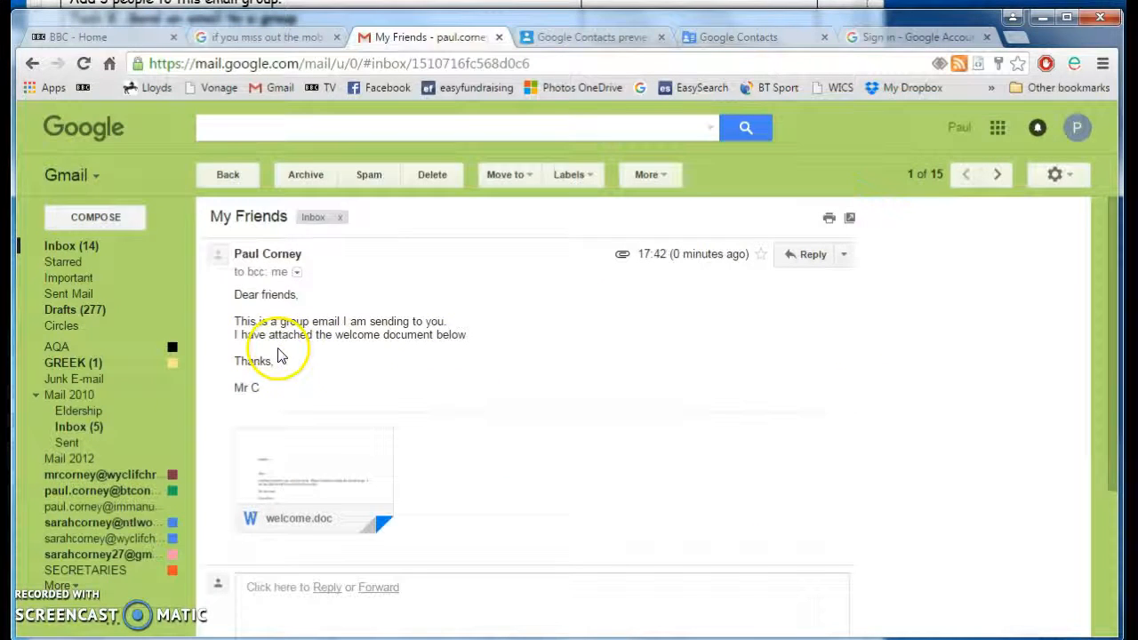
key("alt+Tab")
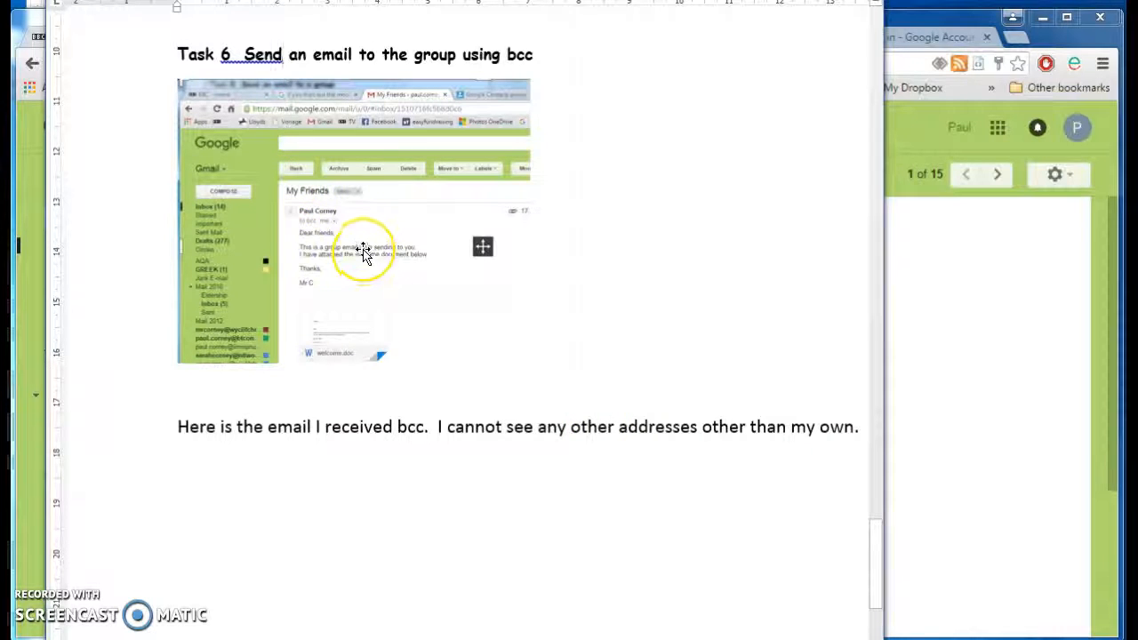
- Copy the Task 7 heading from the task table in Word
left_click(277, 509)
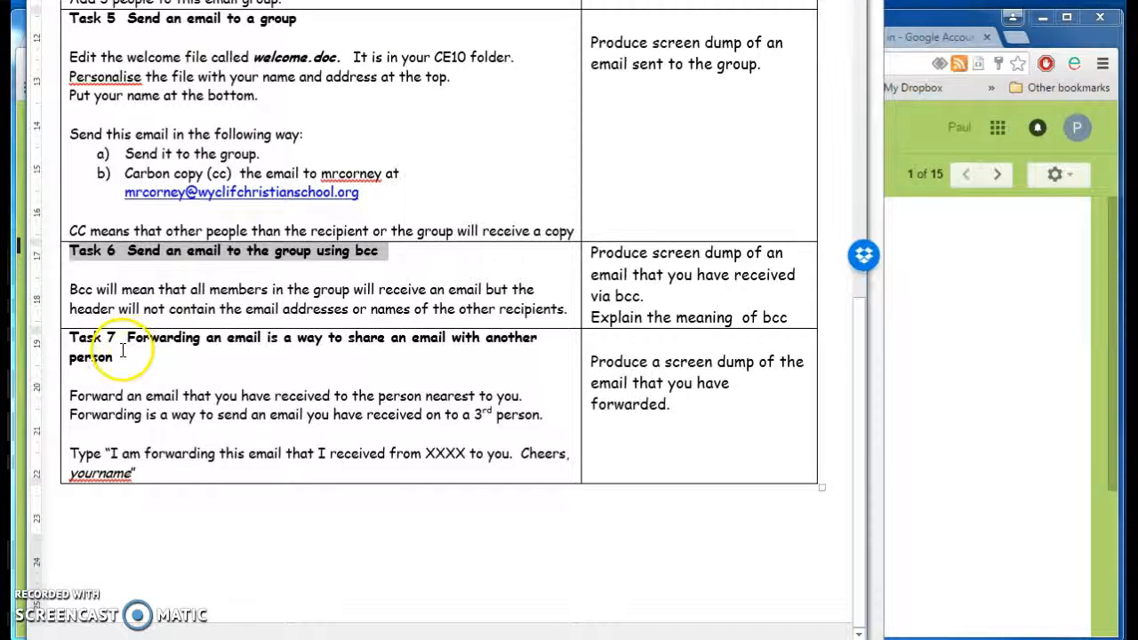
left_click_drag(123, 356, 67, 333)
right_click(98, 353)
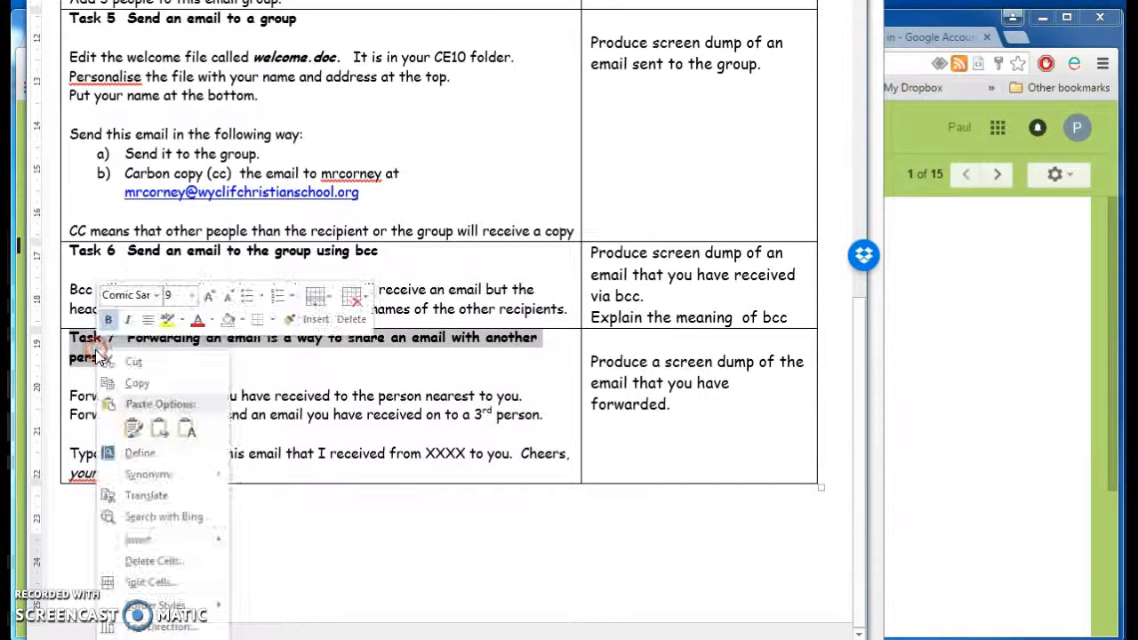
left_click(135, 382)
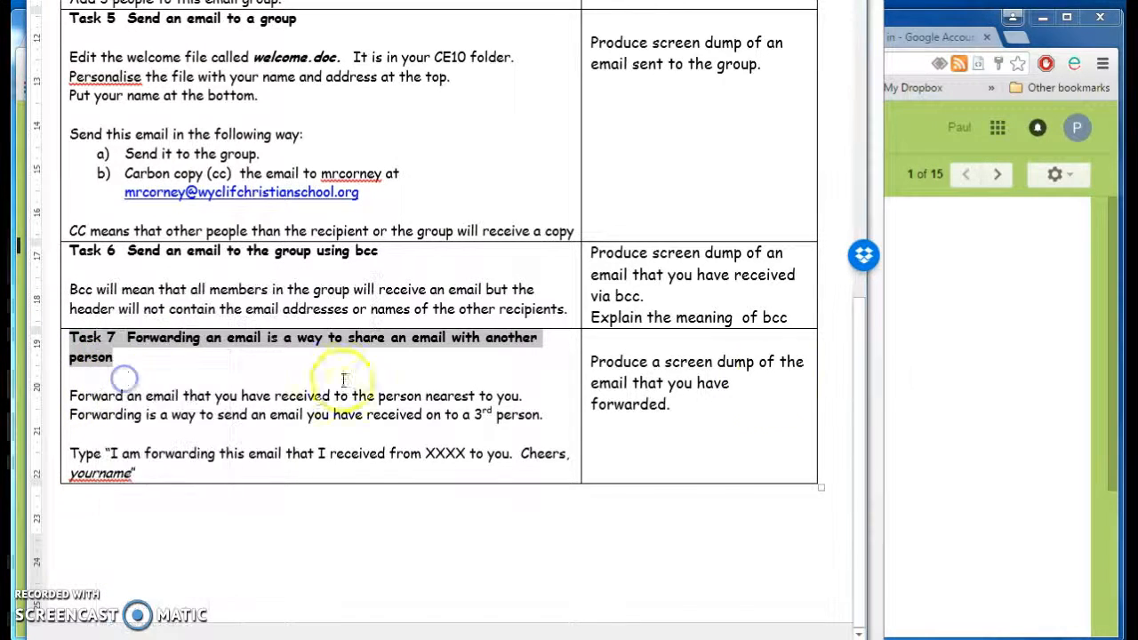
left_click(951, 389)
key("alt+Tab")
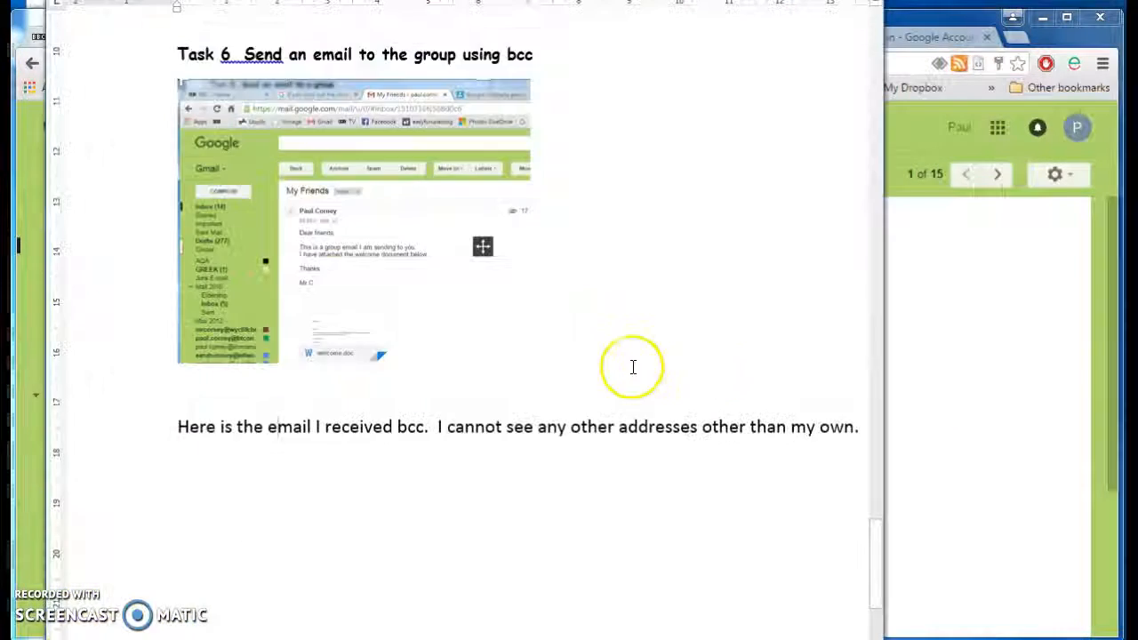
- Paste the Task 7 heading on a new line below the Task 6 caption
left_click(318, 504)
key("End")
key("Return")
key("Return")
key("ctrl+v")
left_click(389, 559)
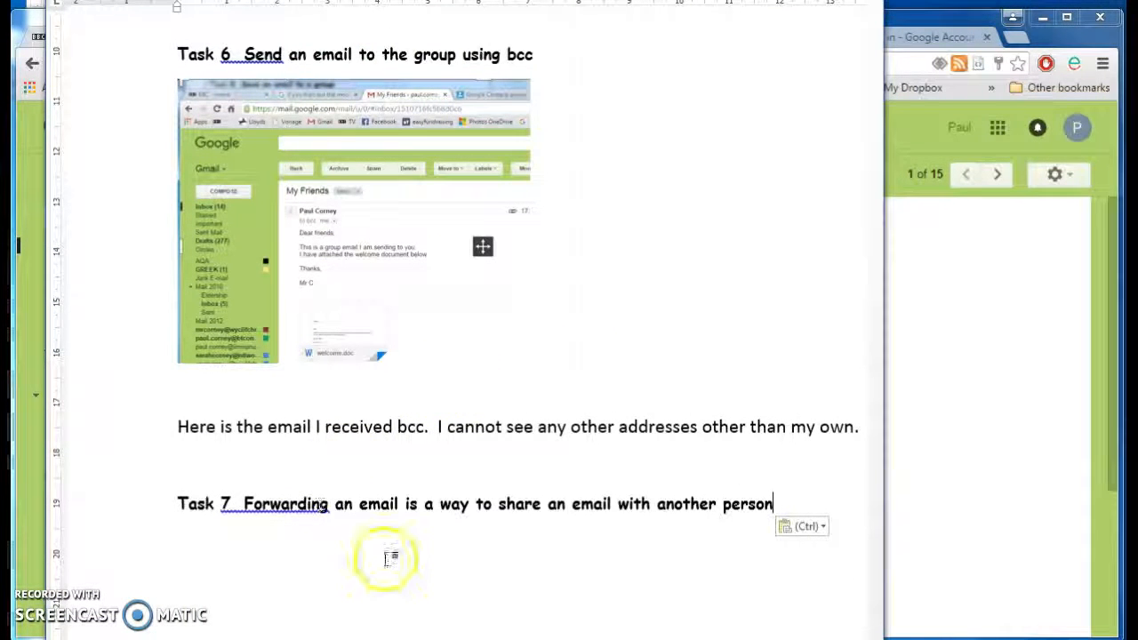
key("Return")
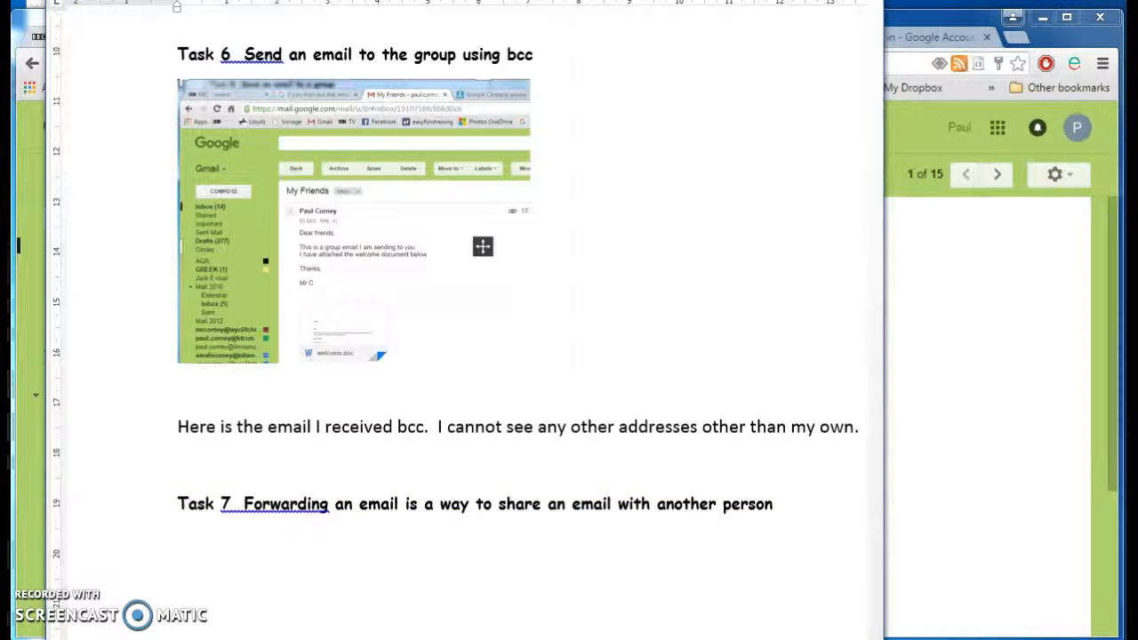
key("alt+Tab")
left_click(76, 246)
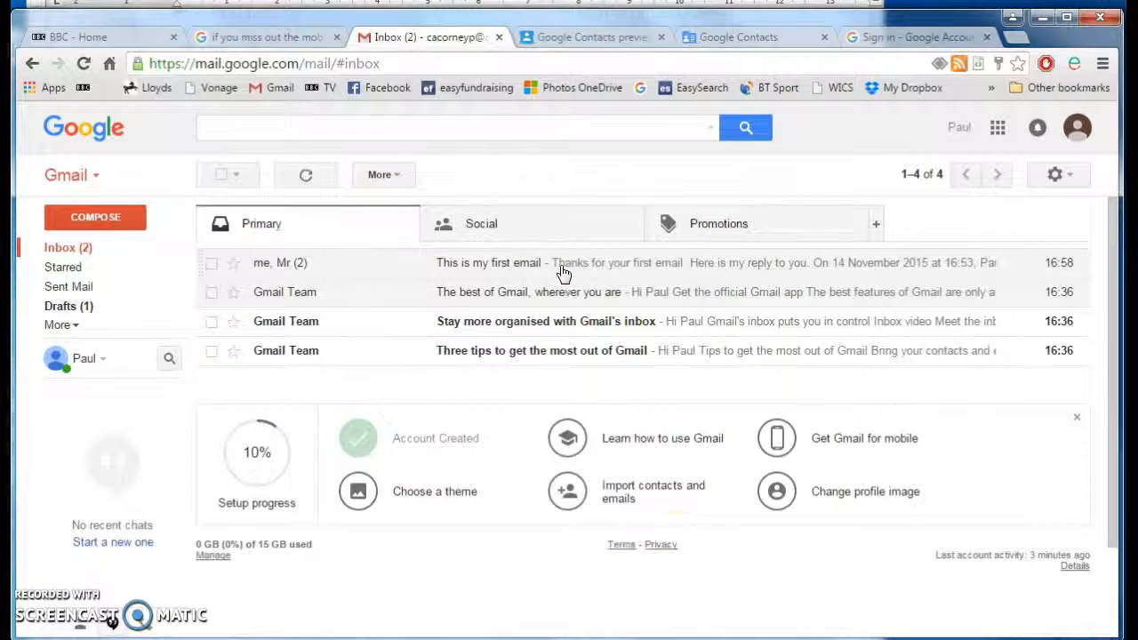
- From the inbox, open 'This is my first email' and forward its first message
left_click(76, 249)
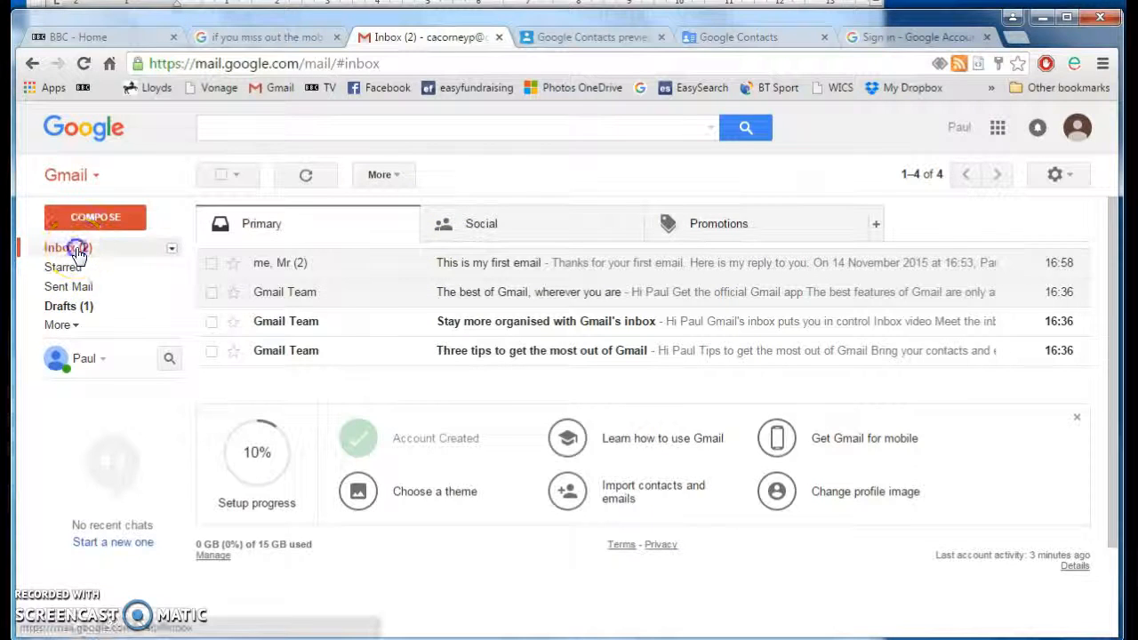
left_click(293, 262)
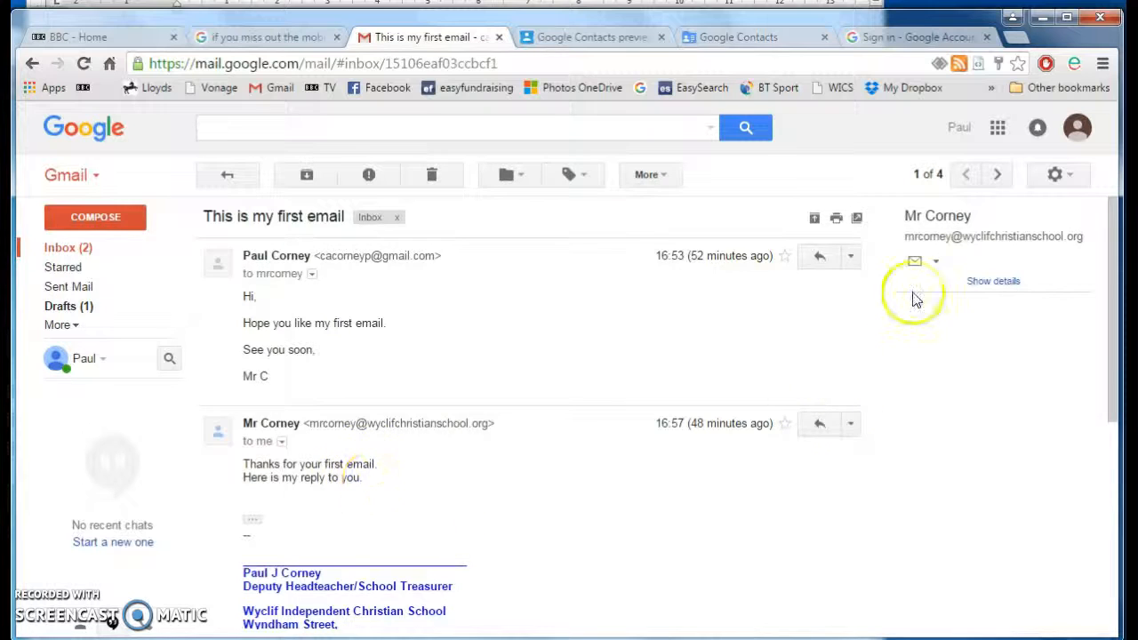
left_click(851, 258)
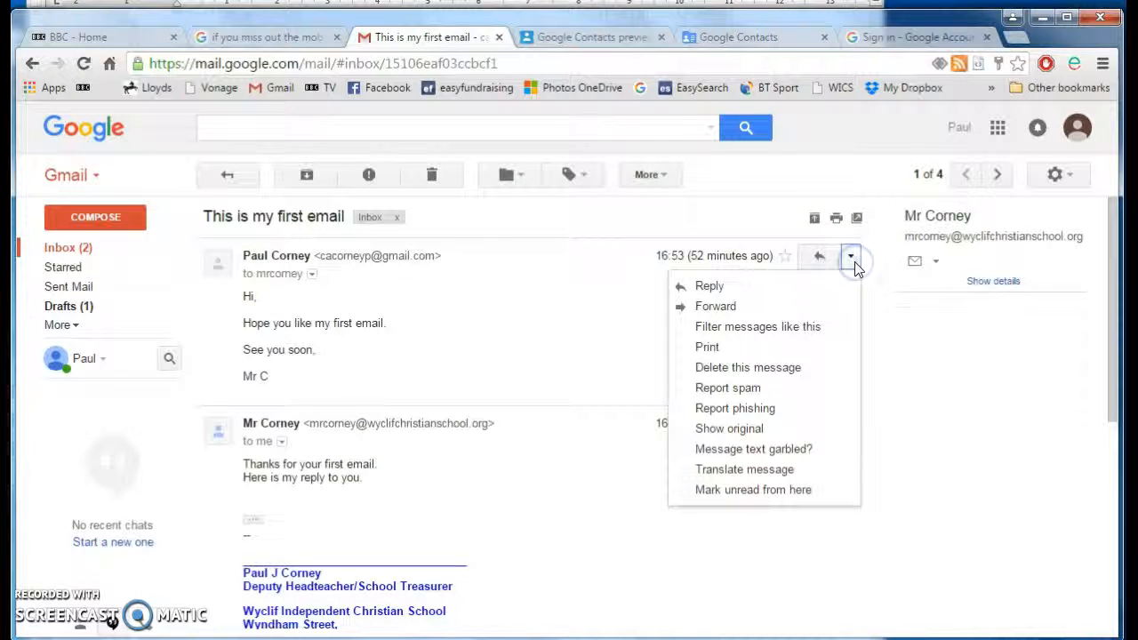
left_click(727, 307)
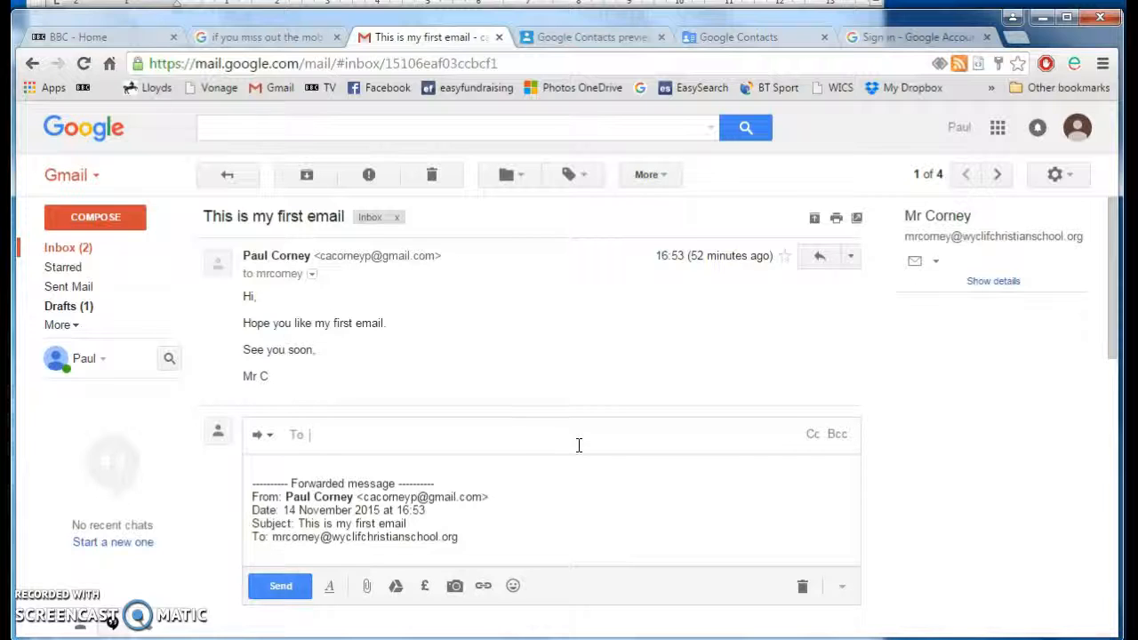
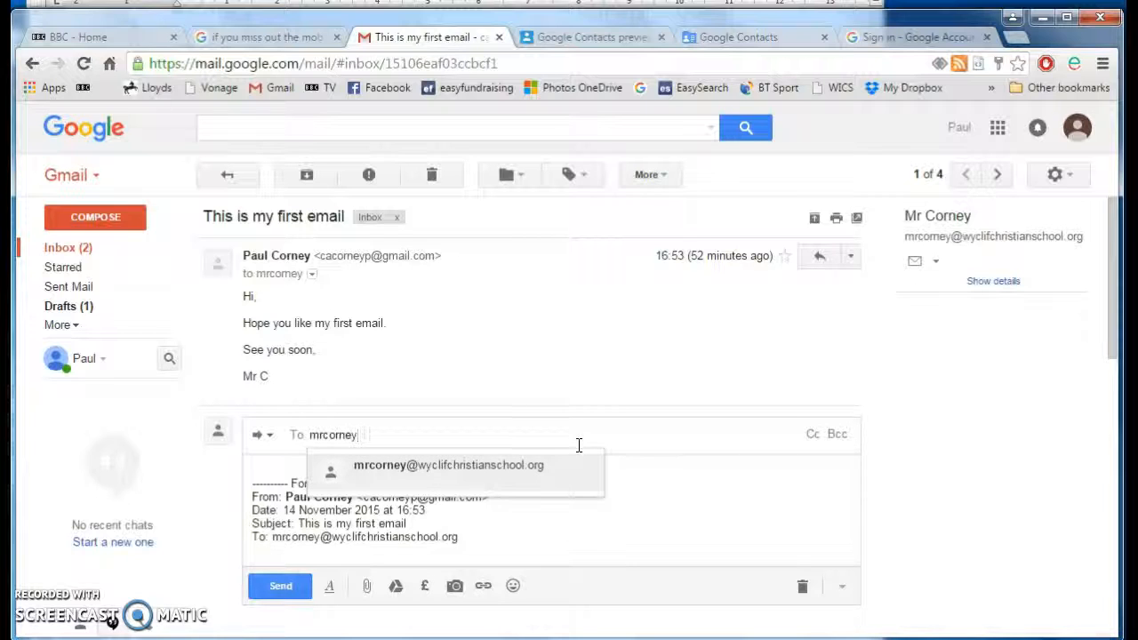
- Address the forward to the suggested school email address and send it
left_click(527, 471)
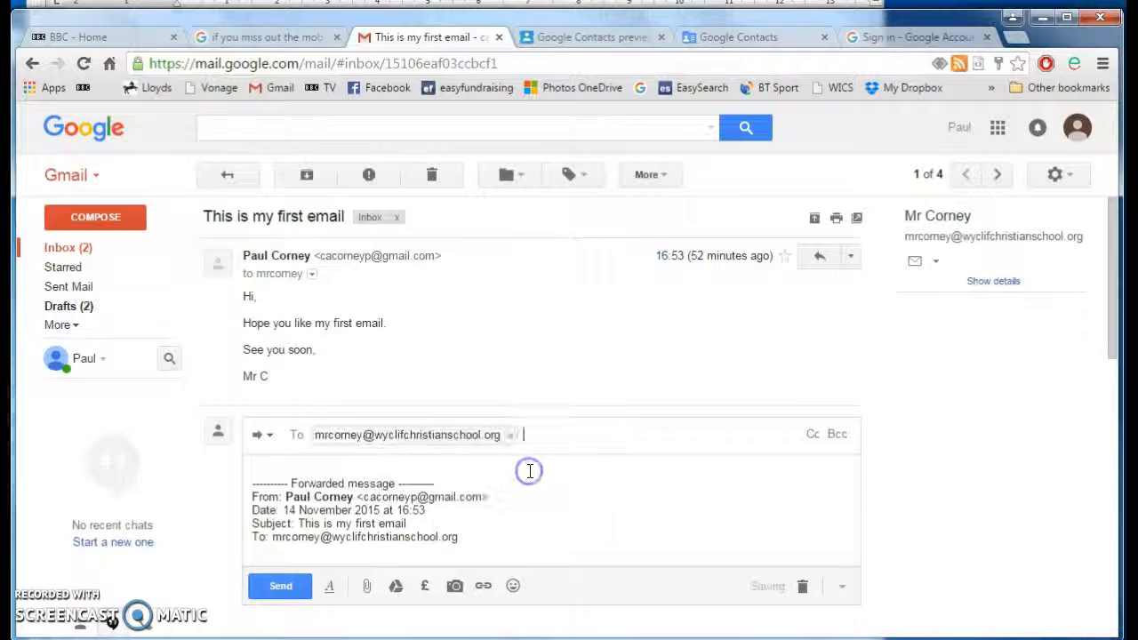
key("ctrl+Return")
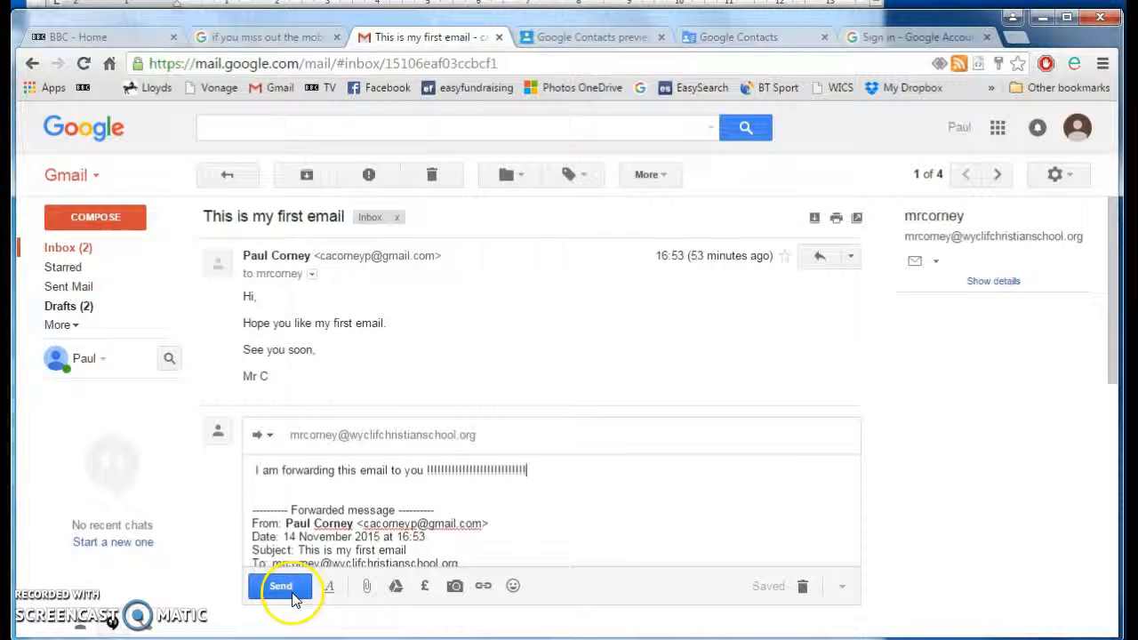
left_click(291, 593)
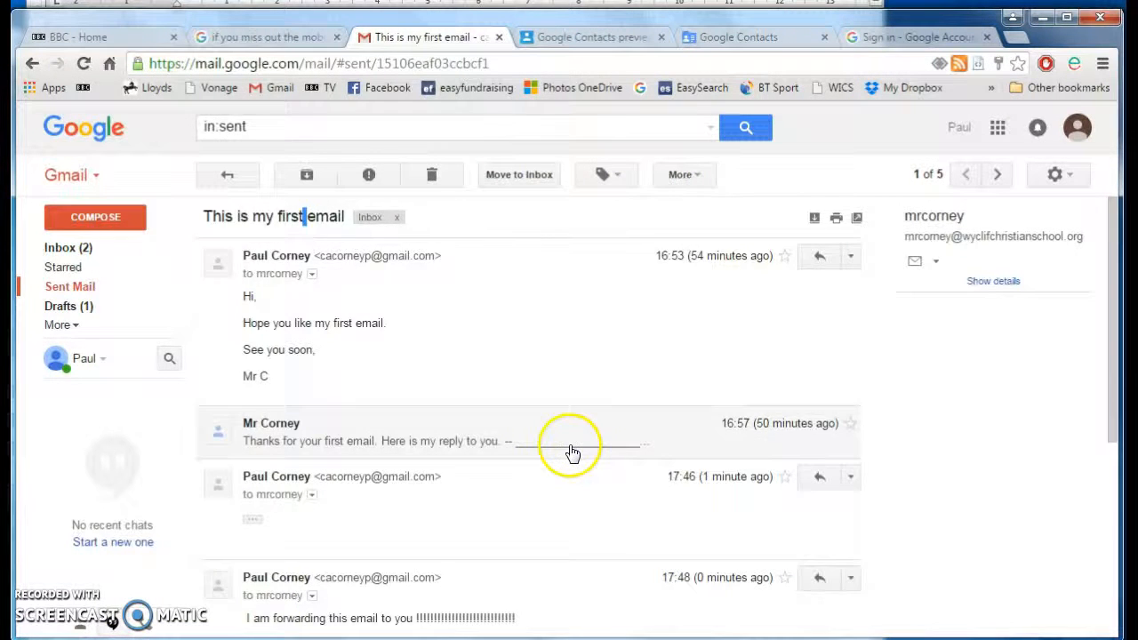
- Review the forwarded thread and expand its full sender and recipient details
scroll(571, 453, "down", 2)
scroll(572, 452, "up", 2)
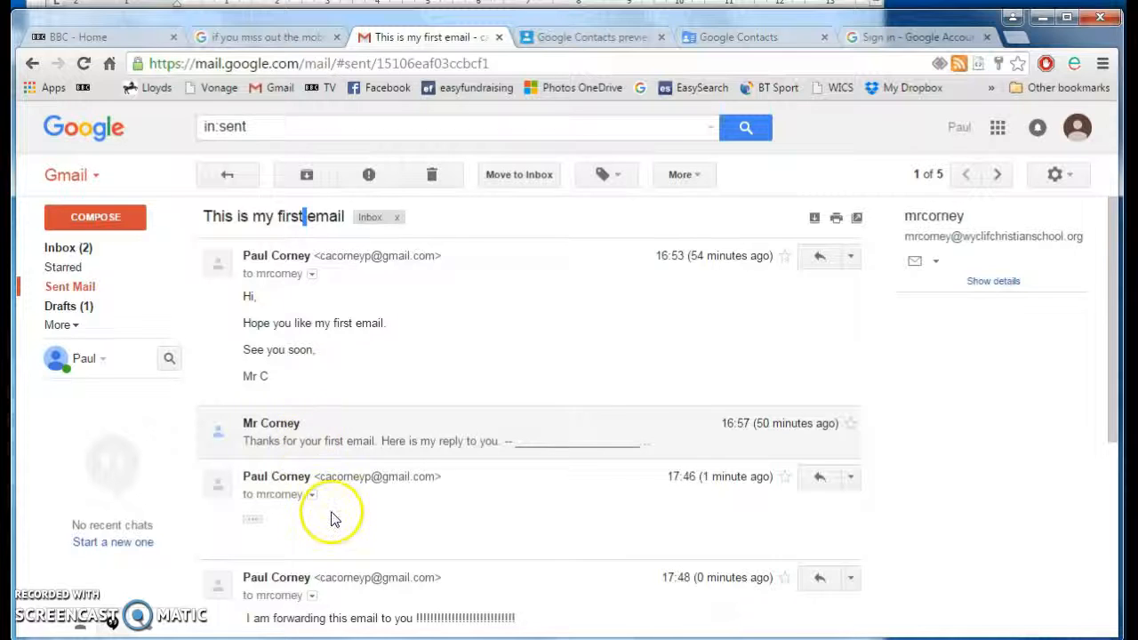
scroll(333, 517, "down", 1)
scroll(333, 517, "down", 1)
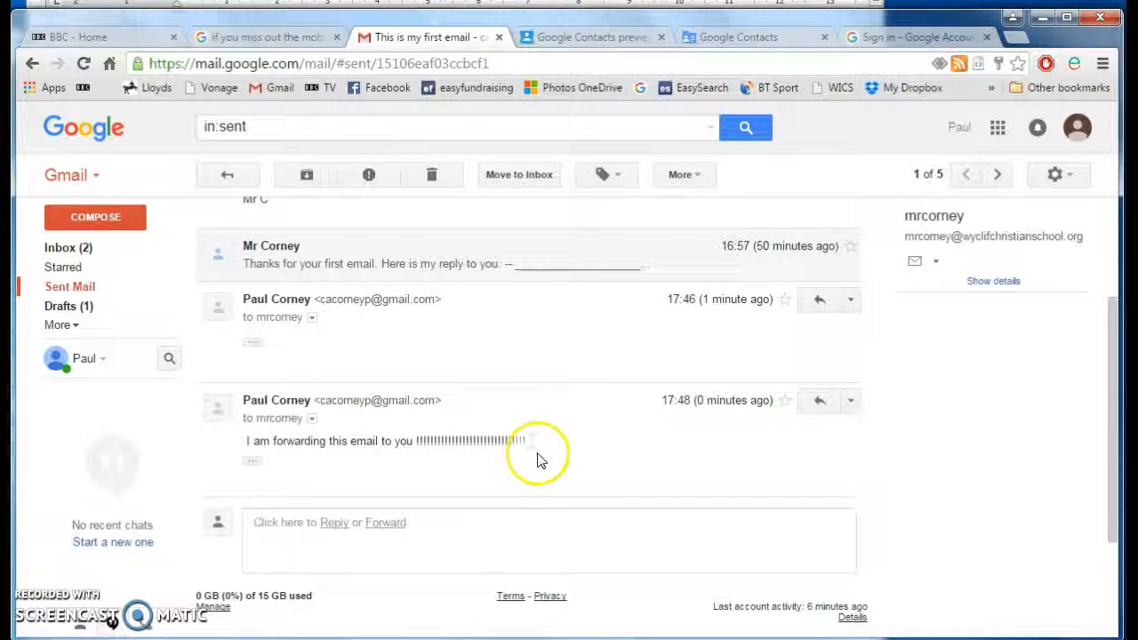
left_click(312, 418)
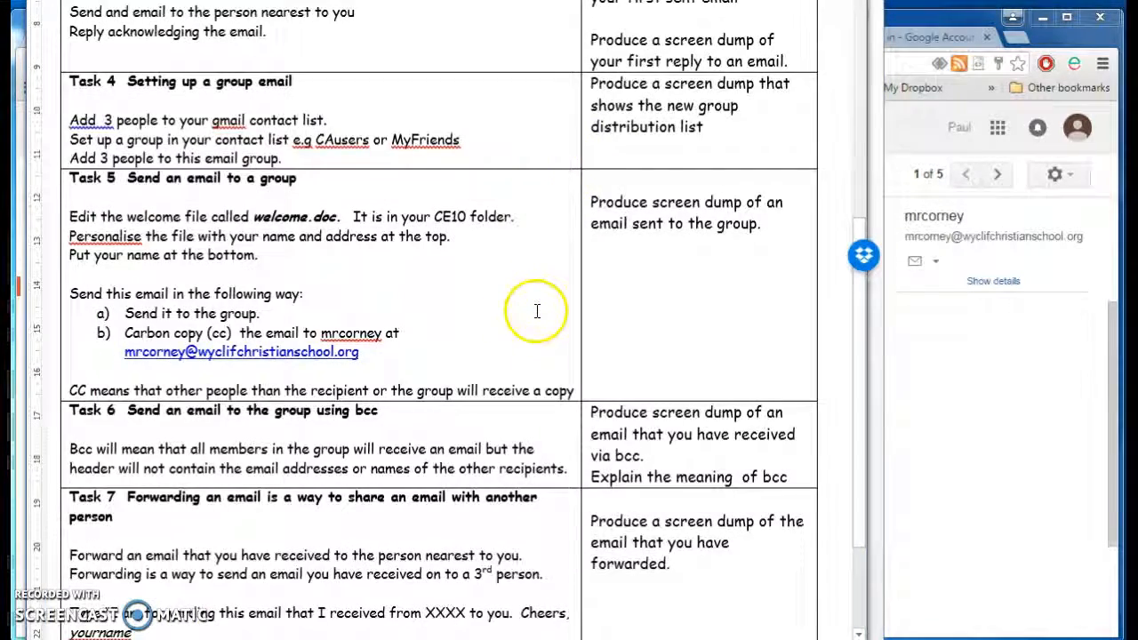
scroll(537, 310, "up", 8)
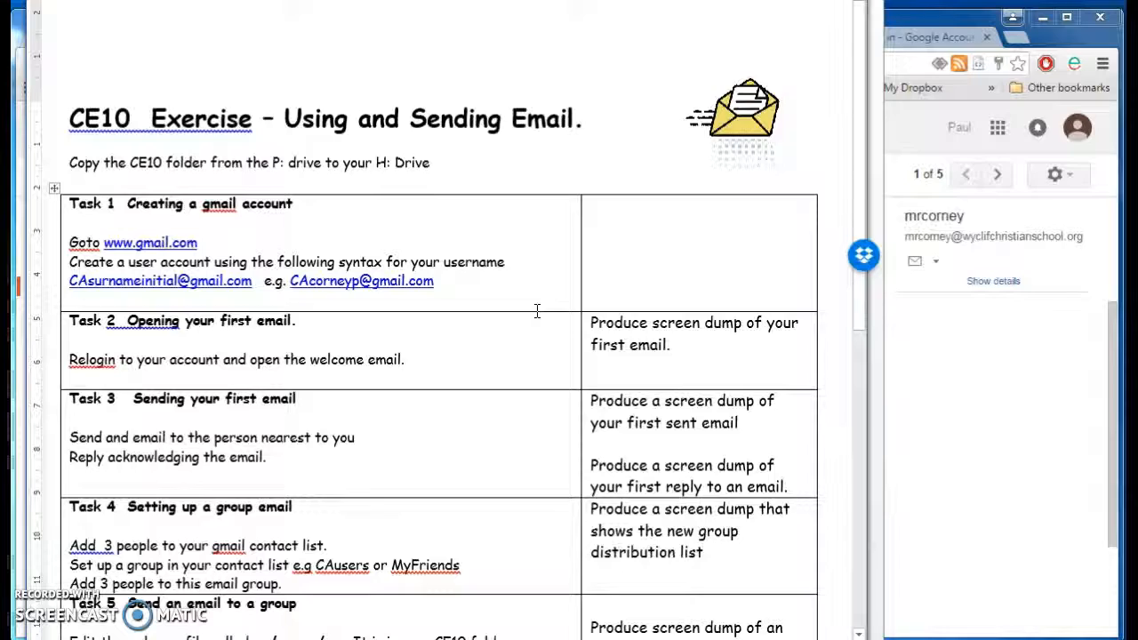
scroll(537, 311, "down", 5)
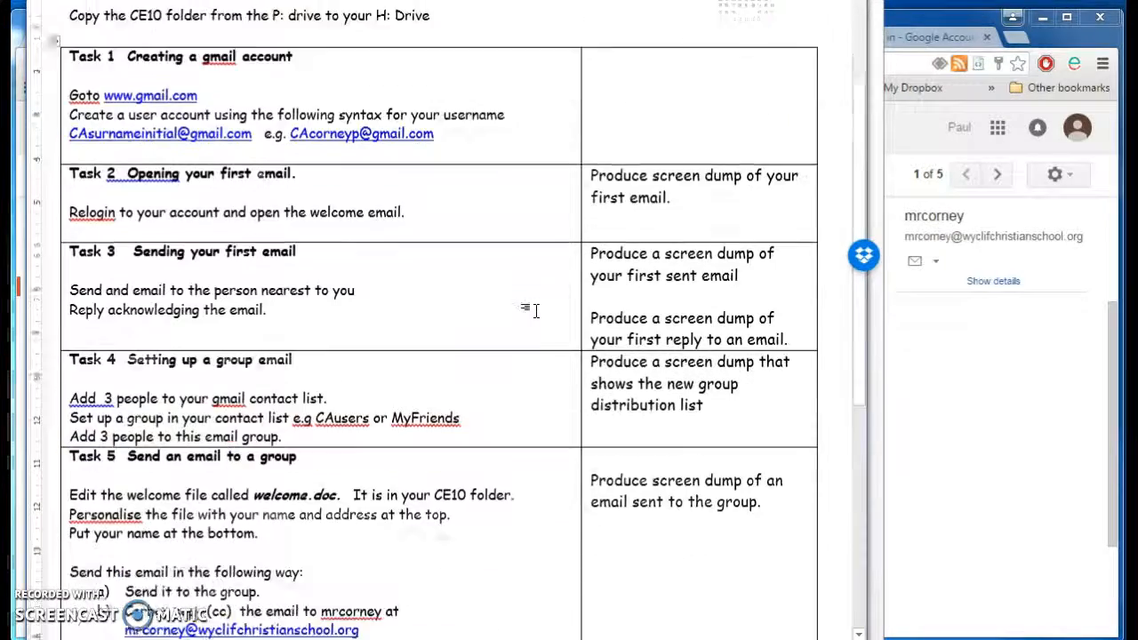
scroll(537, 310, "down", 2)
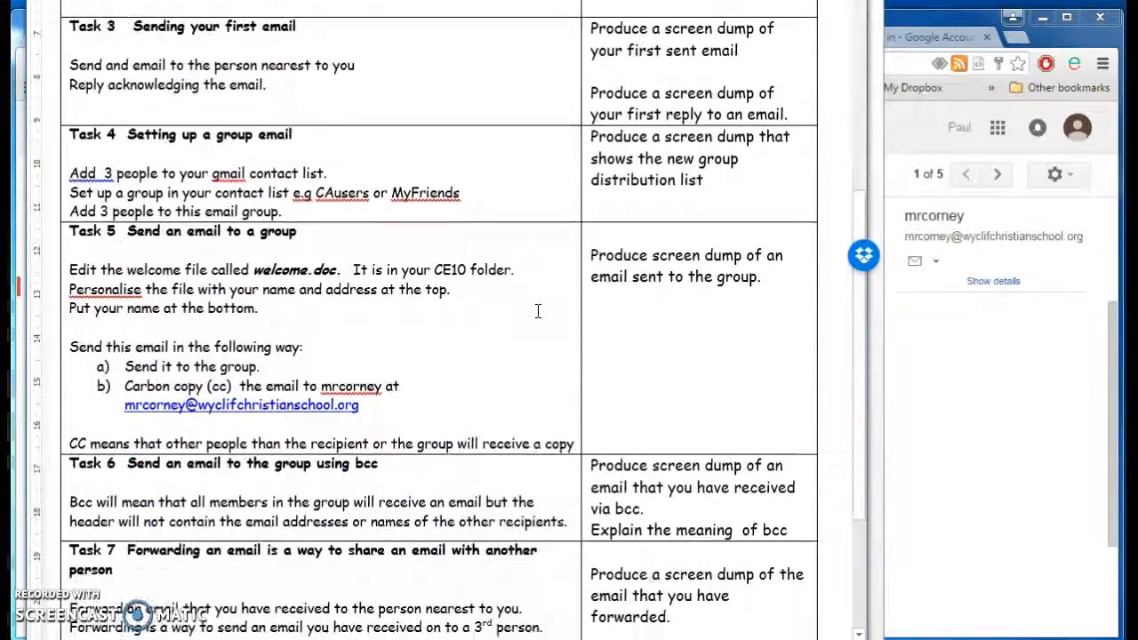
scroll(537, 310, "down", 3)
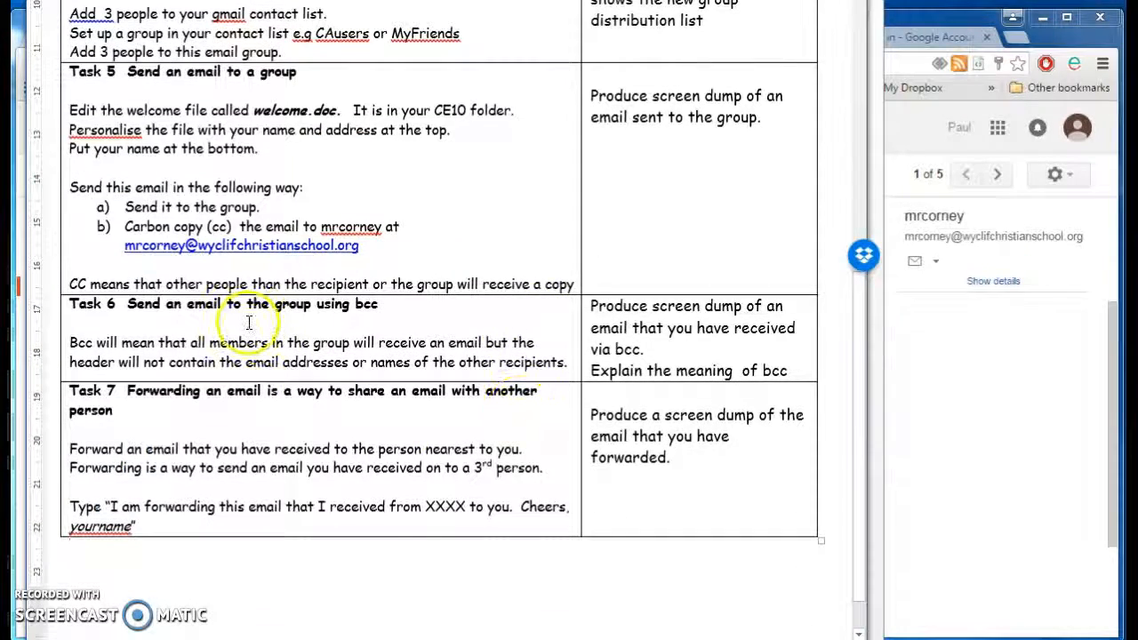